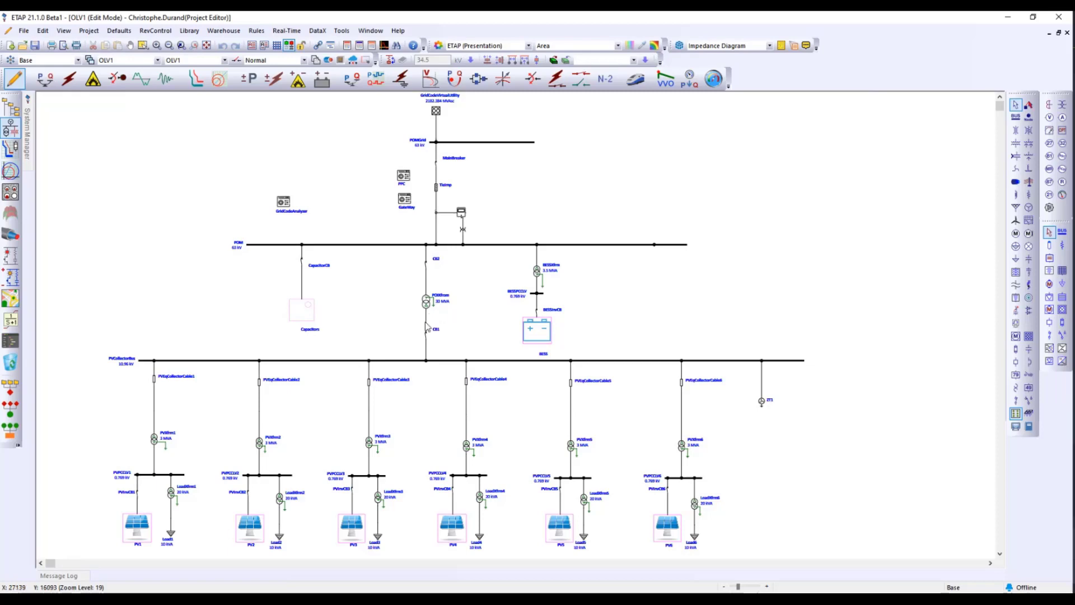
Step: Open the PV1 network and review the PVA1 array's panel data and the panel library, leaving the panel choice as is
double_click(138, 530)
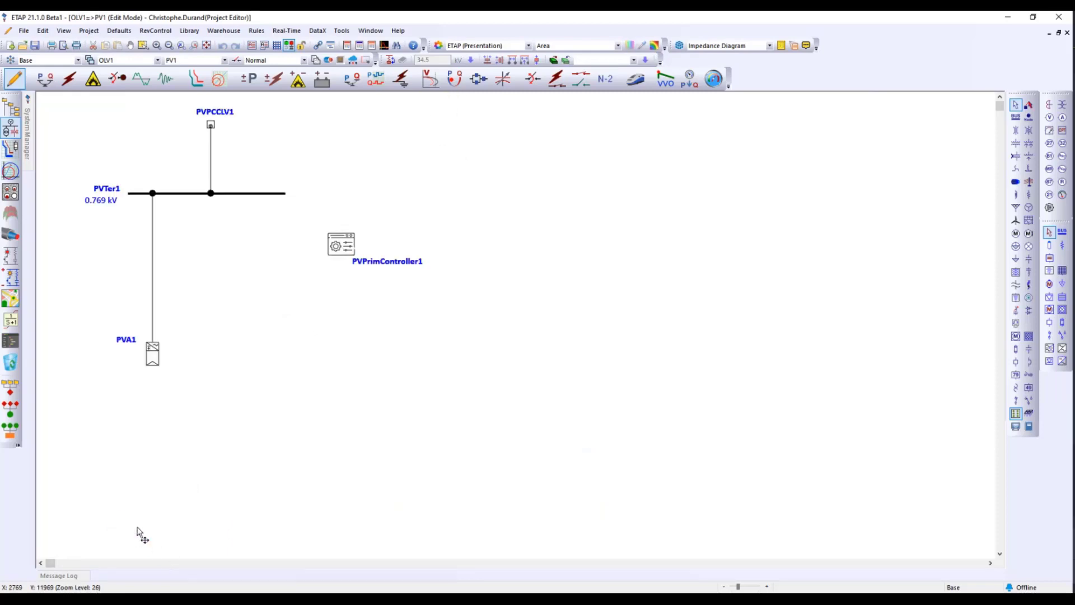
left_click(151, 358)
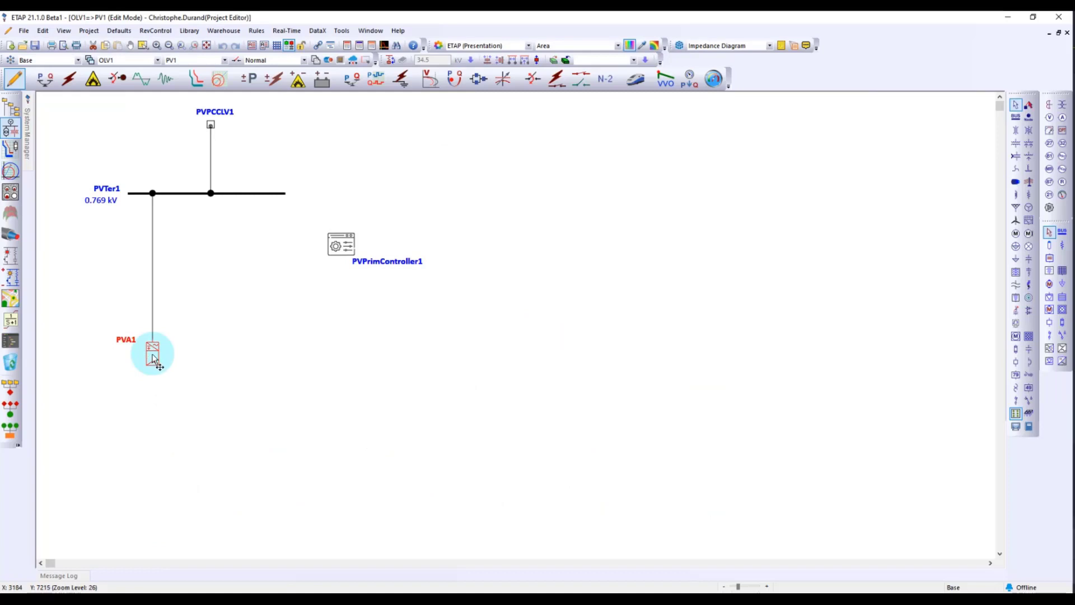
double_click(153, 356)
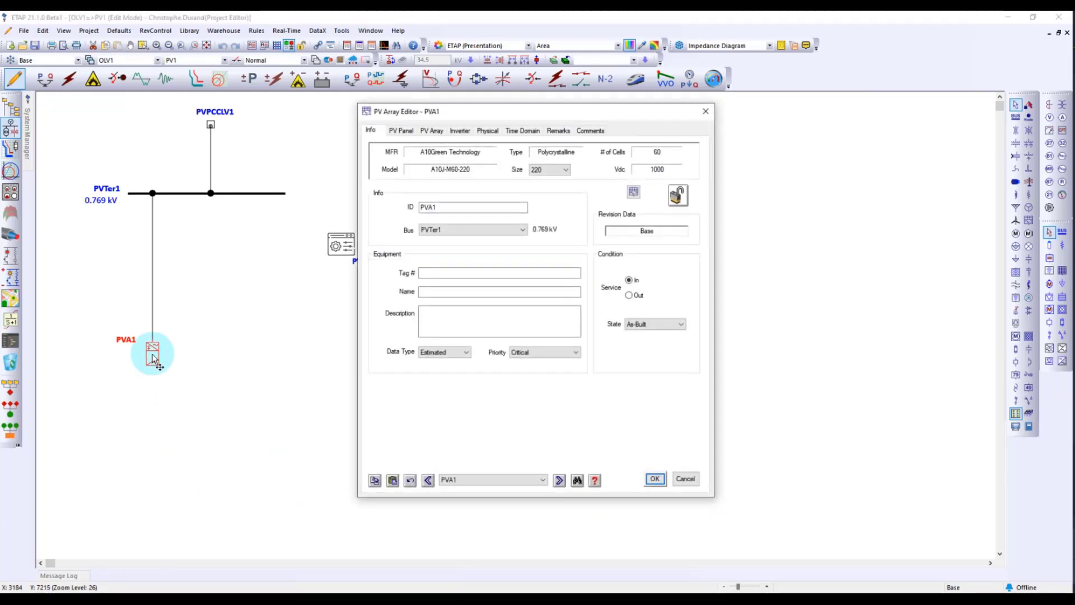
left_click(404, 132)
left_click(460, 132)
left_click(401, 132)
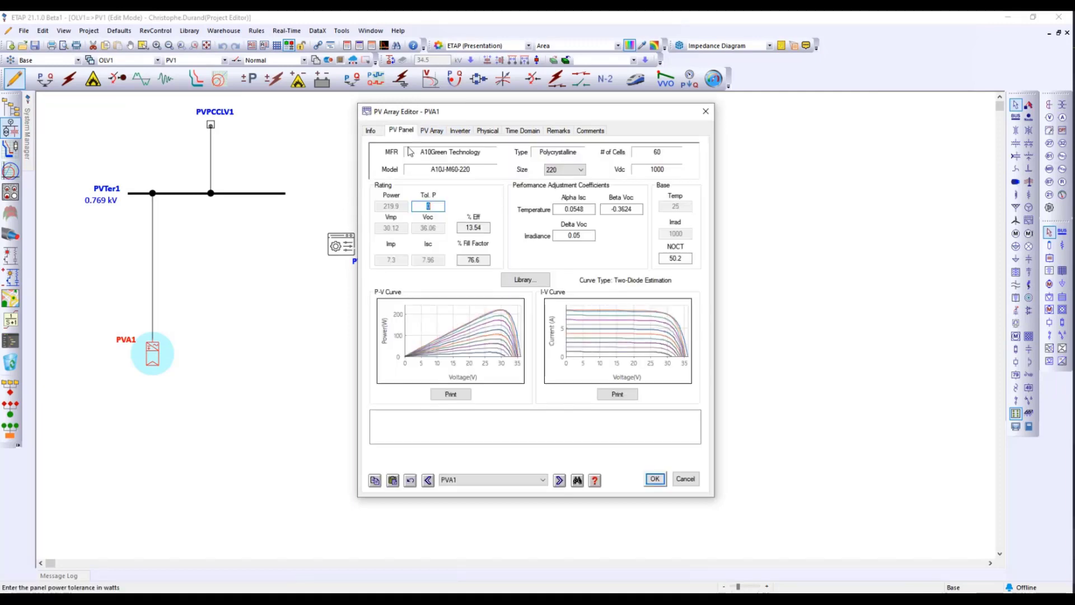
left_click(516, 280)
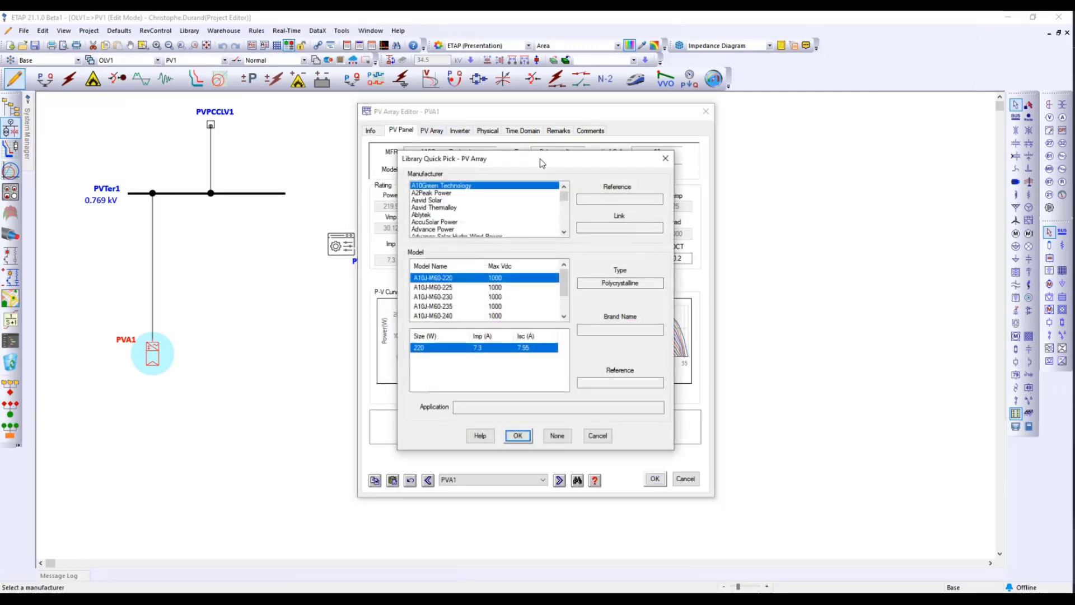
scroll(564, 207, "down", 10)
left_click(597, 436)
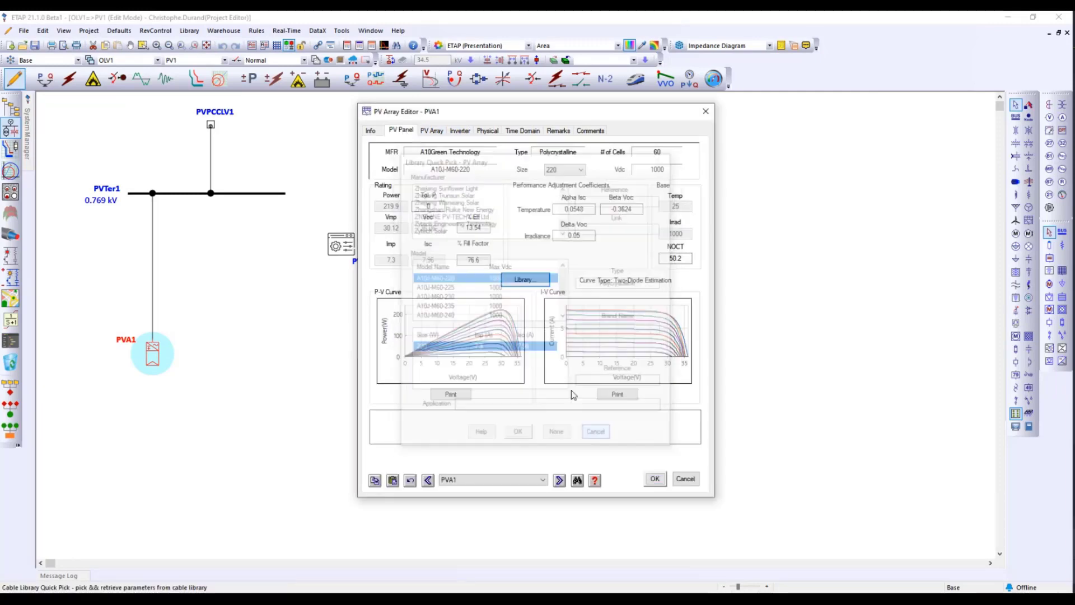
Step: Review the rating, short-circuit model and FRT settings of the PVA1 array's inverter, and close both editors
left_click(459, 131)
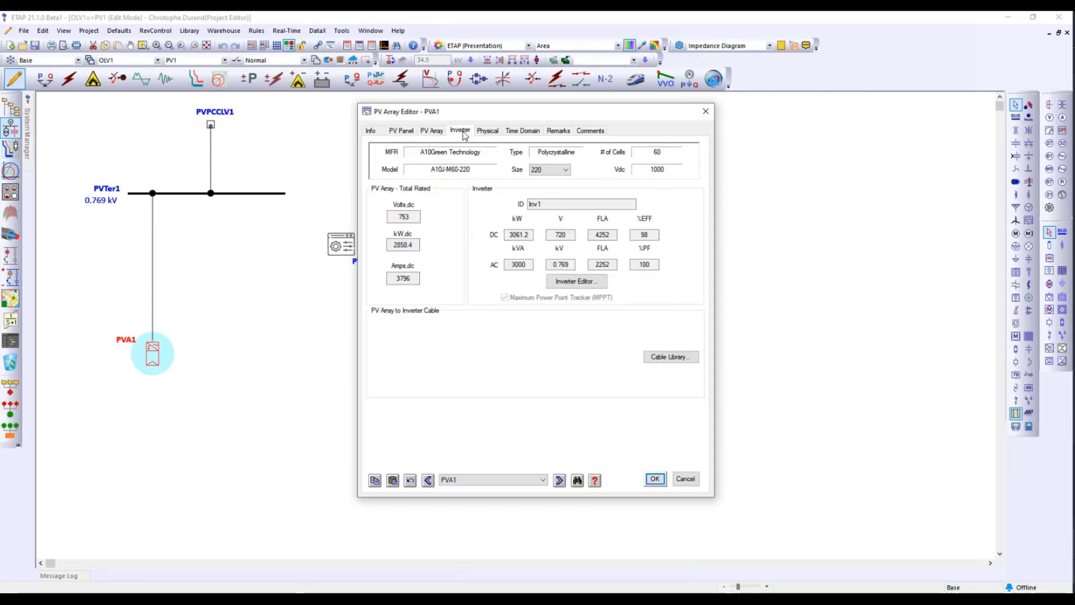
left_click(565, 286)
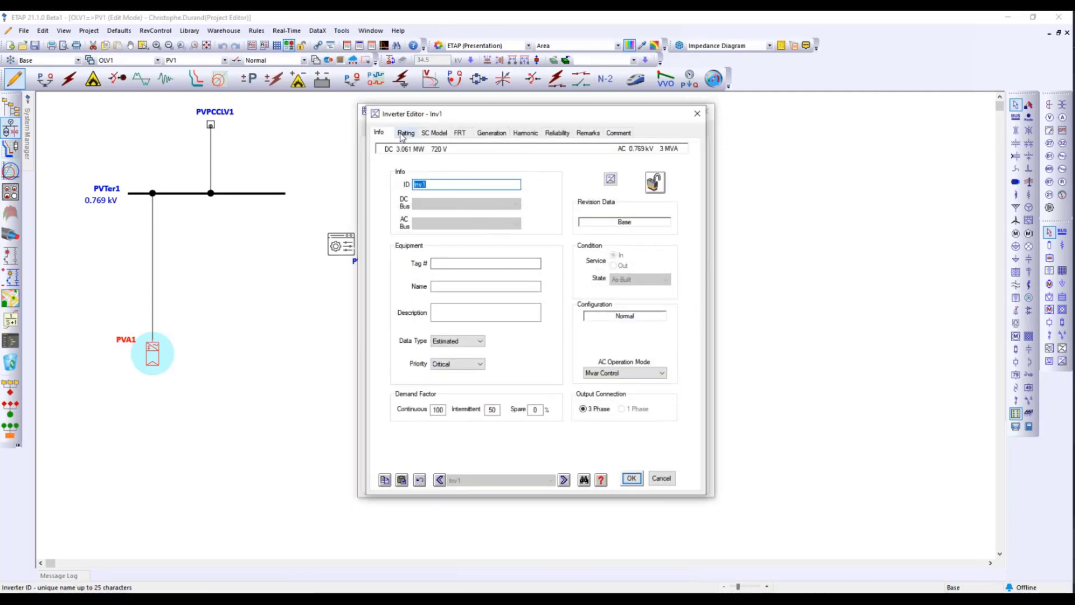
left_click(406, 134)
left_click(434, 133)
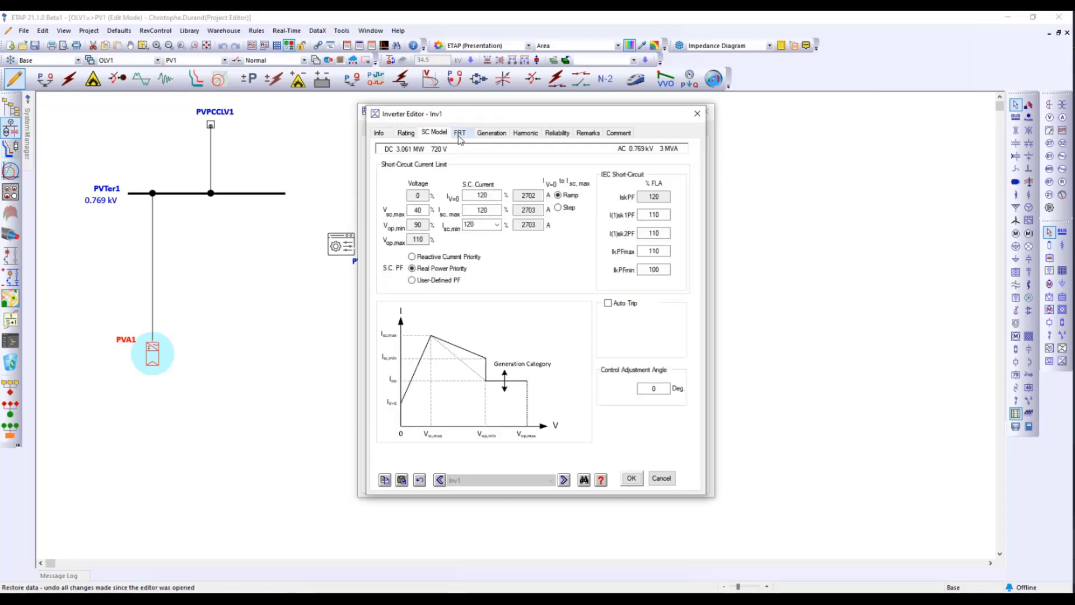
left_click(459, 135)
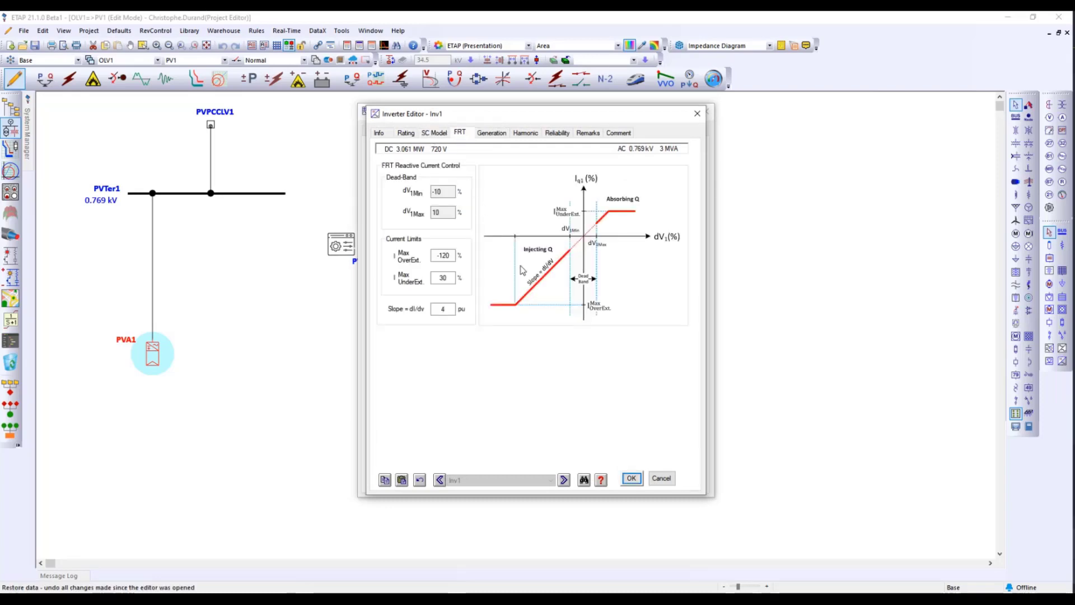
left_click(660, 478)
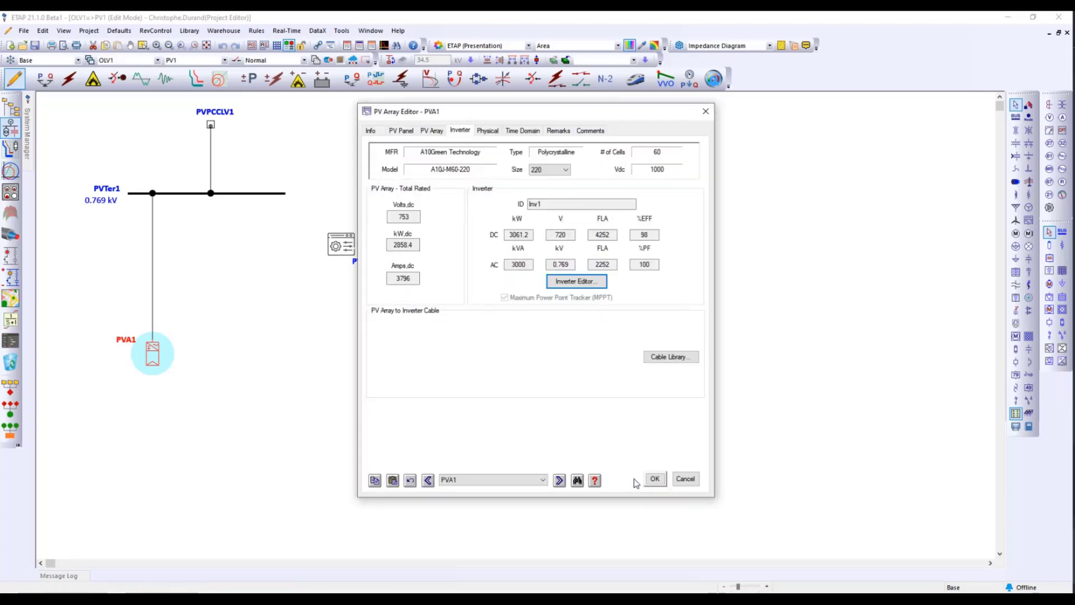
left_click(654, 479)
Step: Switch to the BESS network and review Battery1's rating and battery management system settings
left_click(221, 60)
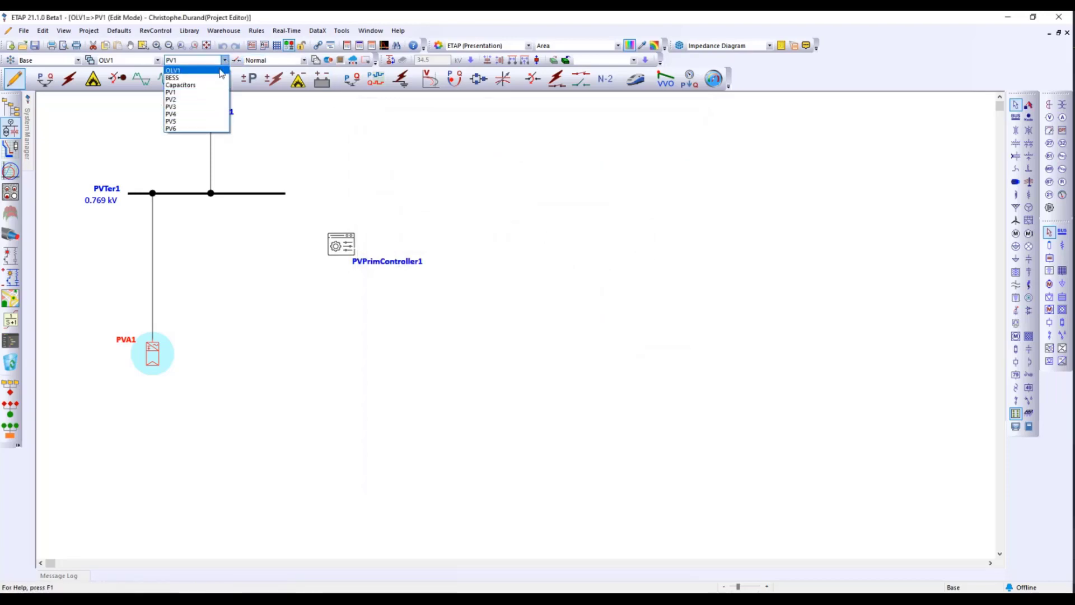
left_click(212, 78)
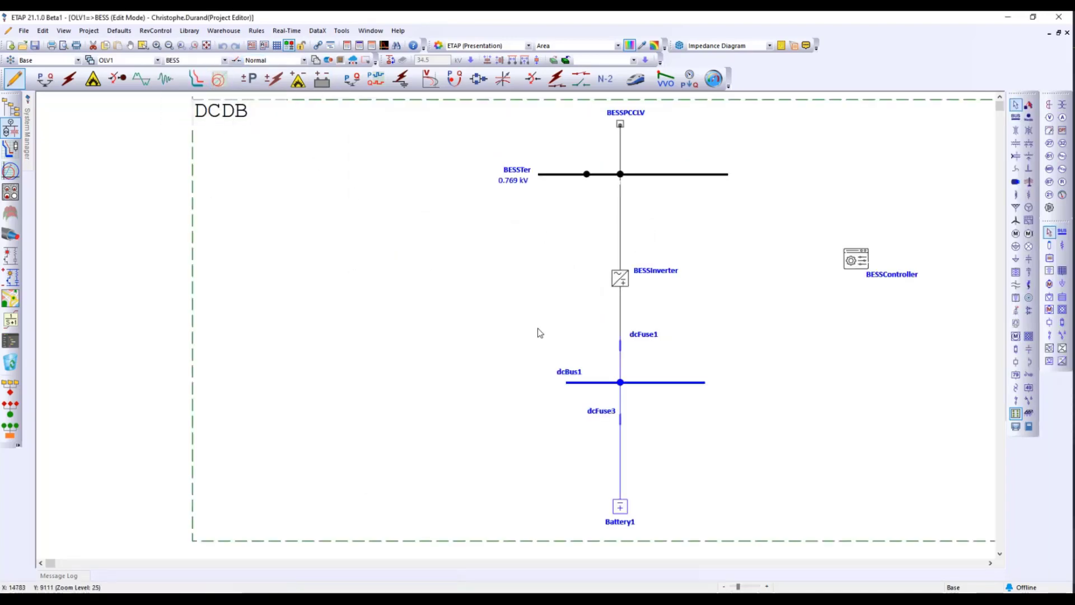
left_click(617, 511)
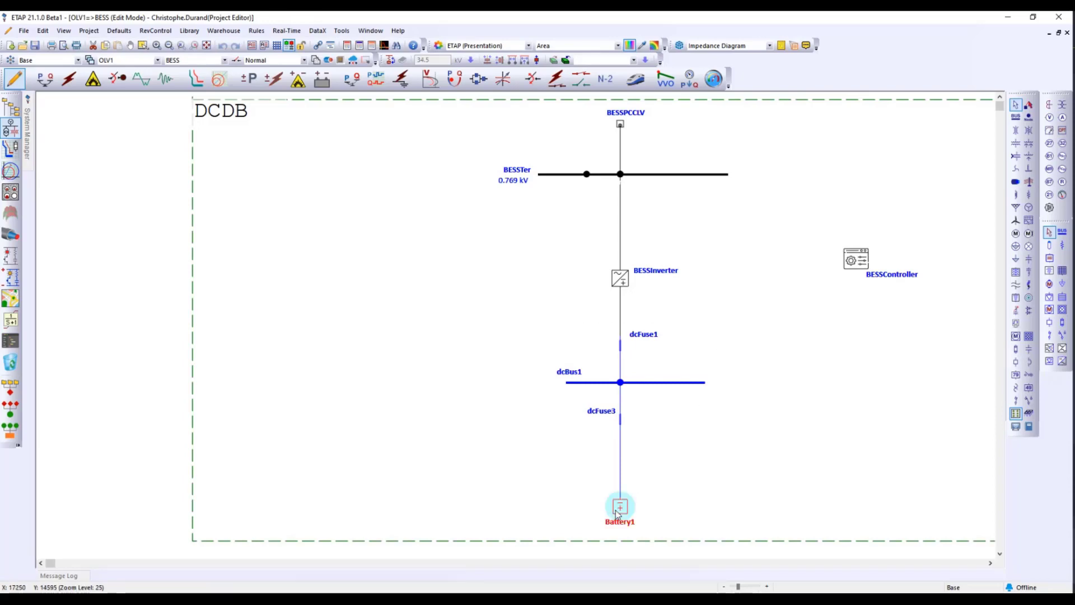
double_click(617, 511)
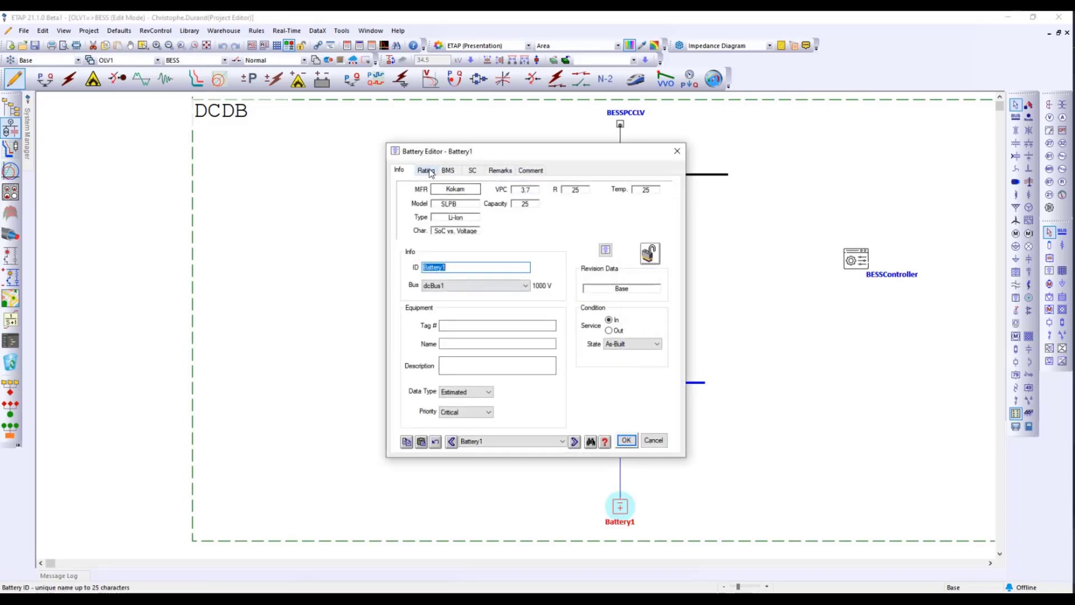
left_click(427, 171)
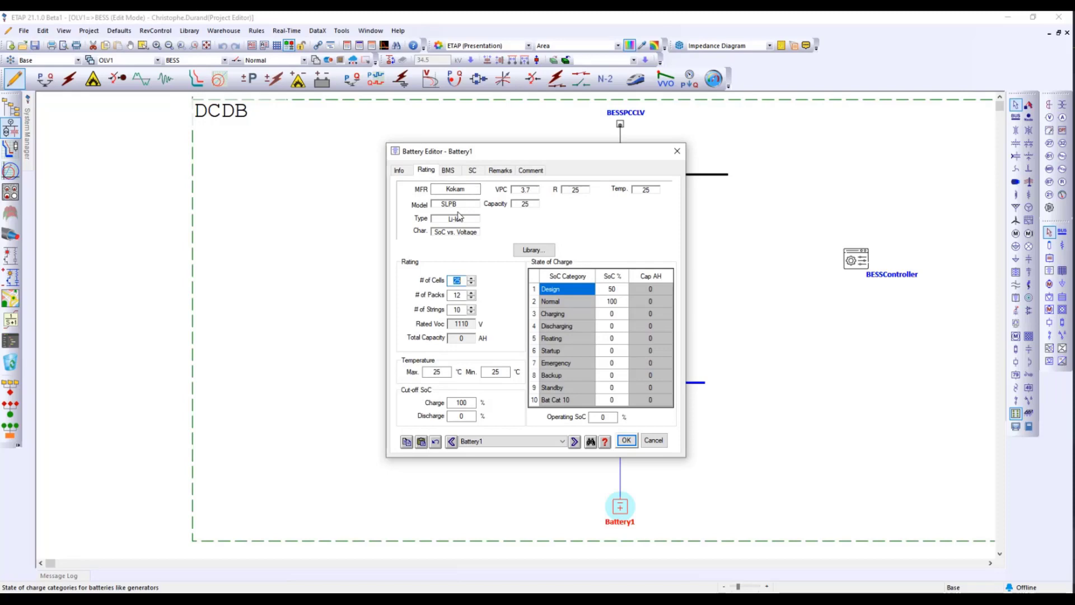
left_click(451, 172)
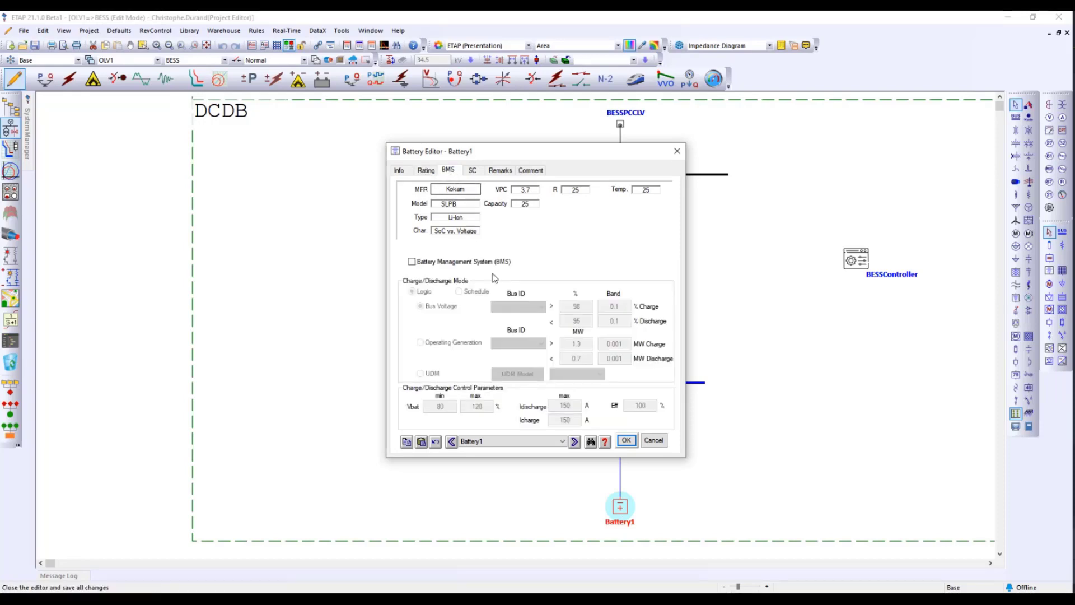
left_click(654, 441)
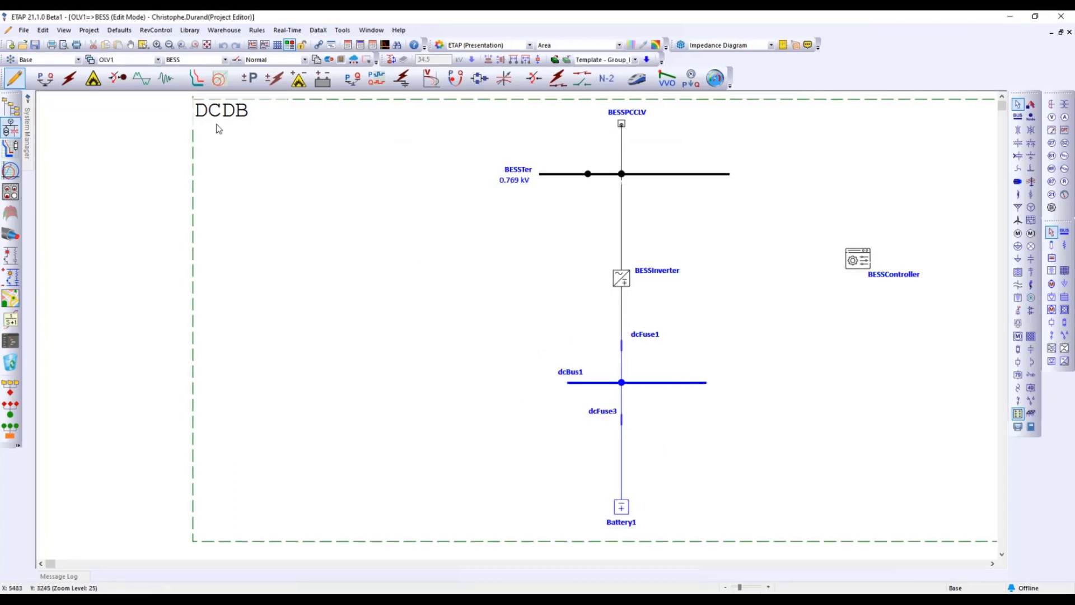
Step: Return to the OLV1 diagram and save the PV1 branch, from transformer PVXfrm1 down to the PV box and load, as a template named PVBox
left_click(159, 60)
left_click(159, 66)
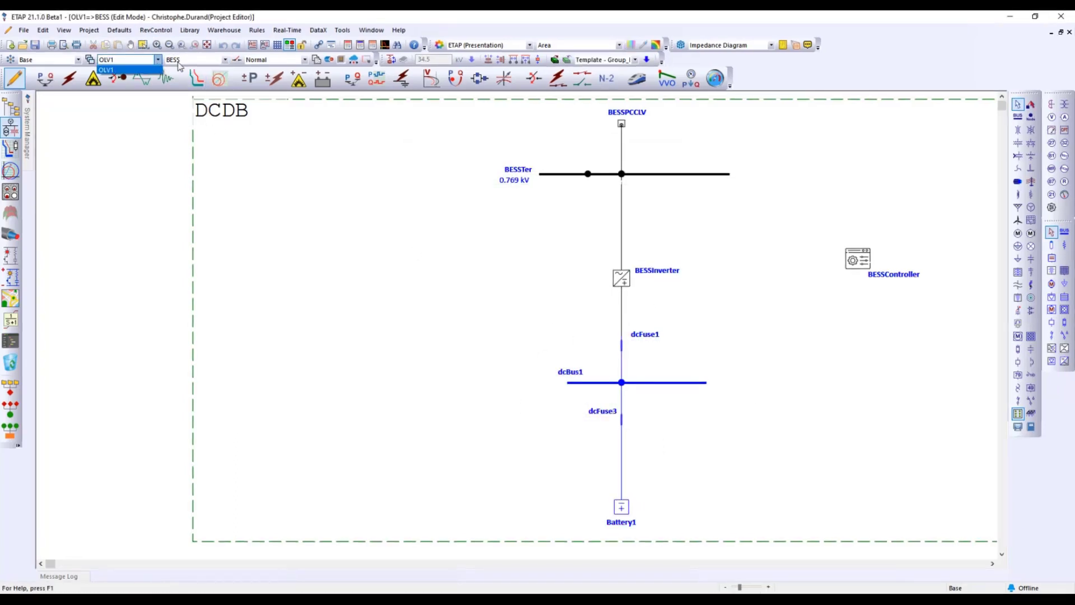
left_click(225, 60)
left_click(184, 92)
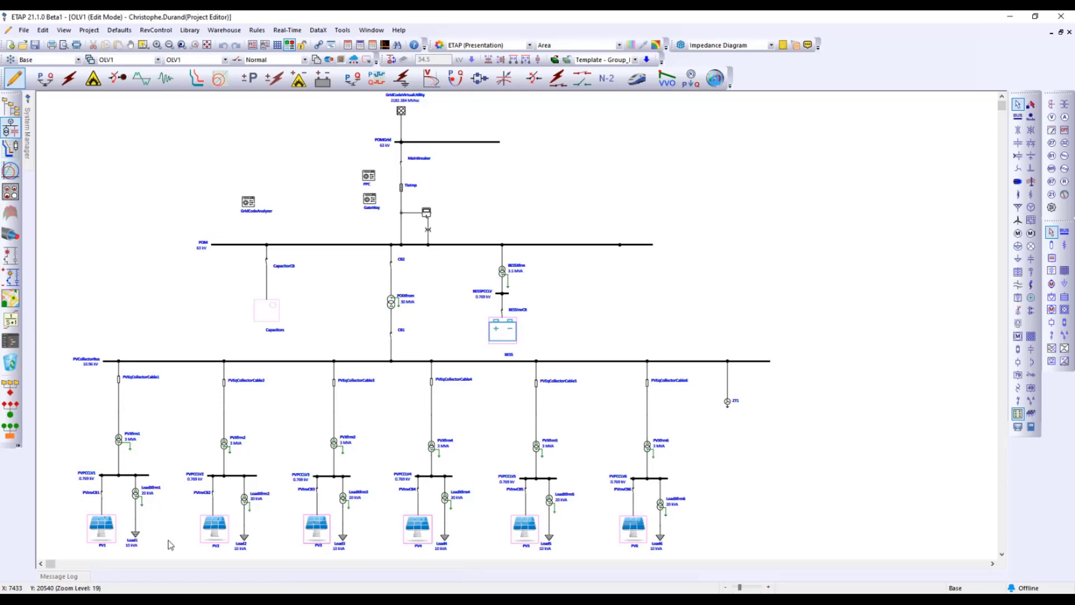
left_click_drag(170, 544, 57, 397)
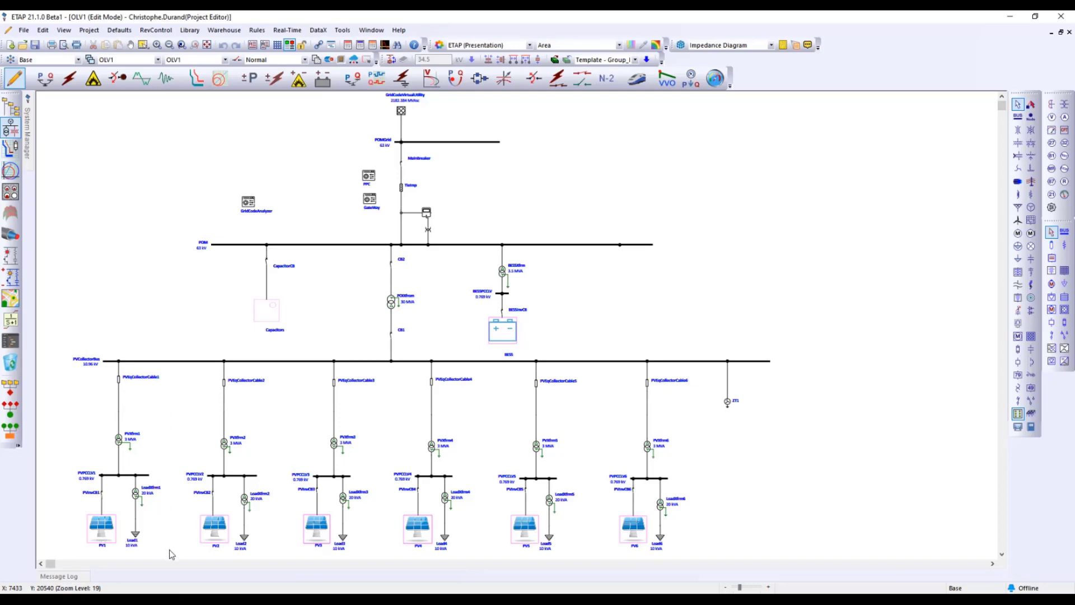
right_click(120, 445)
mouse_move(200, 194)
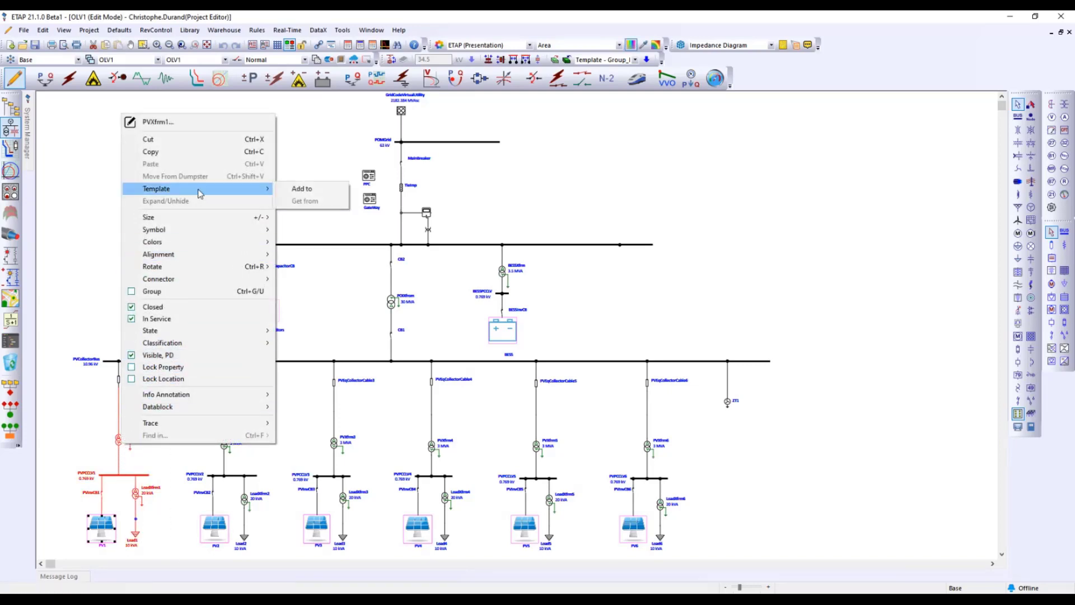
left_click(302, 189)
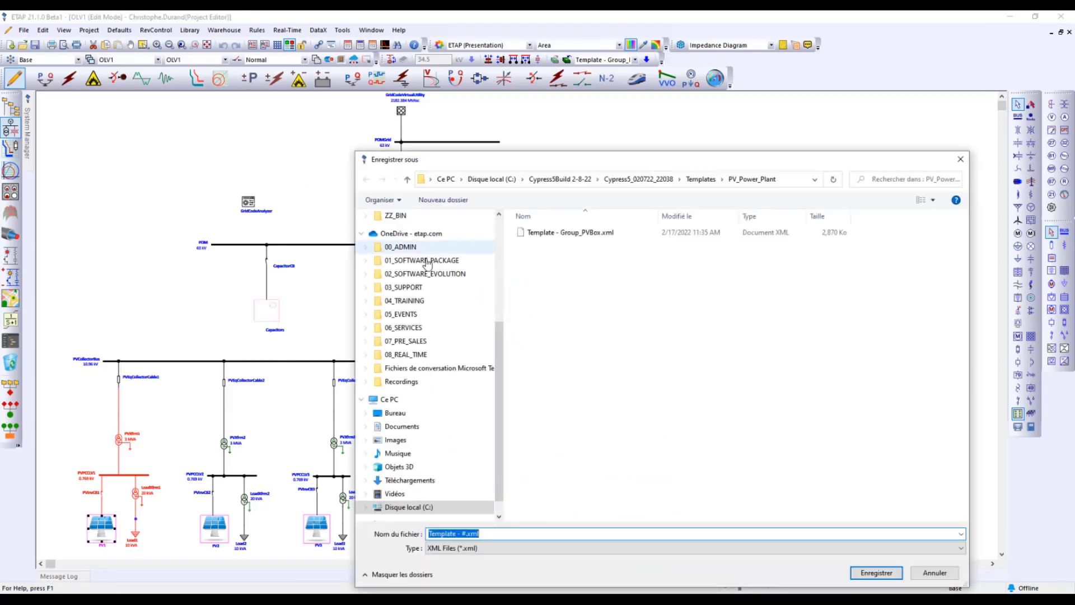
type("PVB")
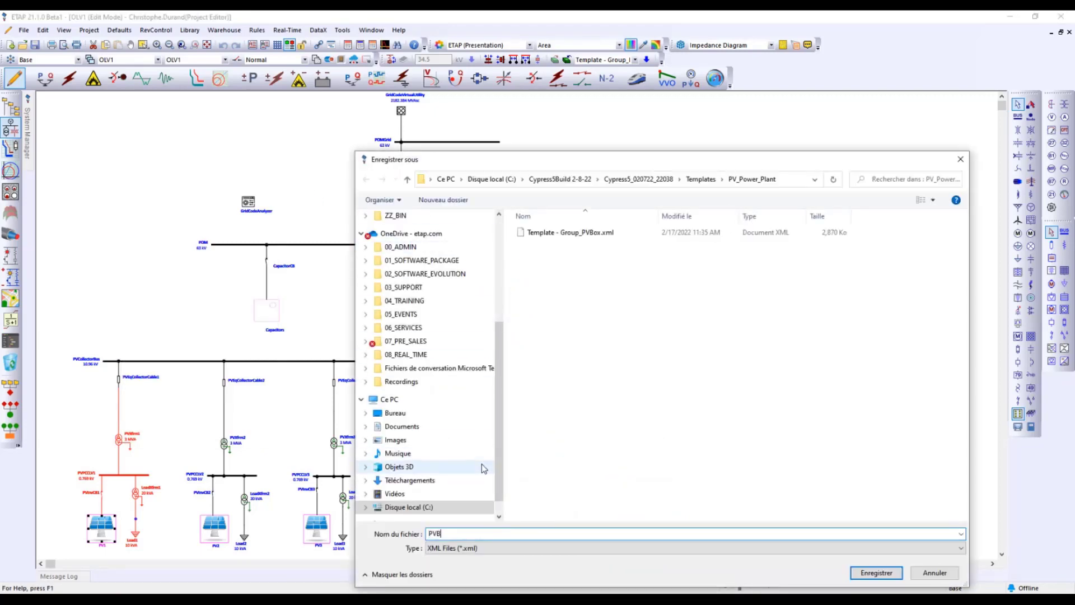
type("ox")
key("Return")
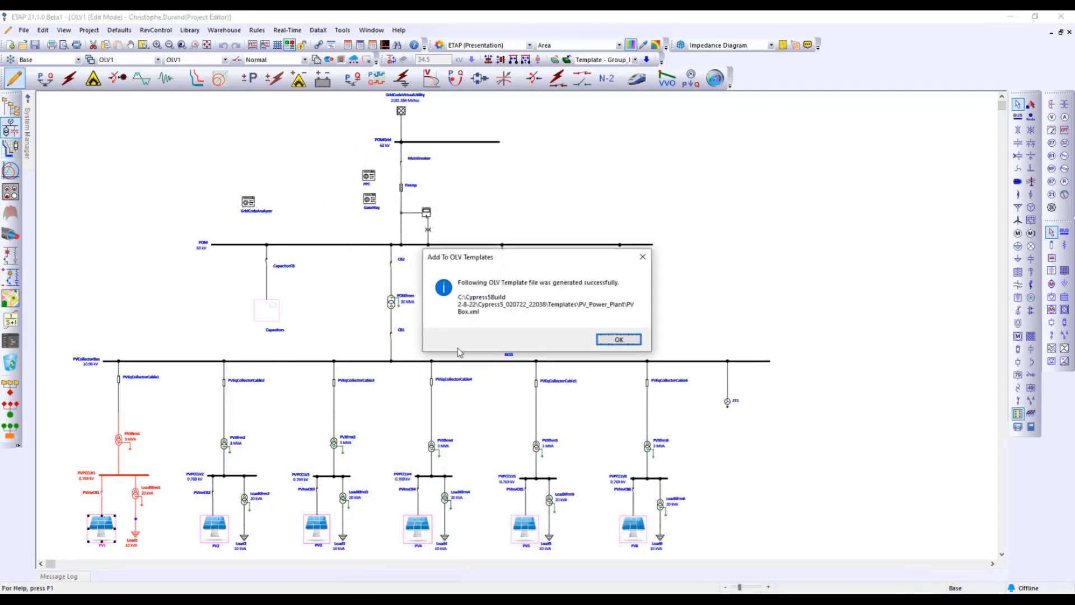
left_click(640, 338)
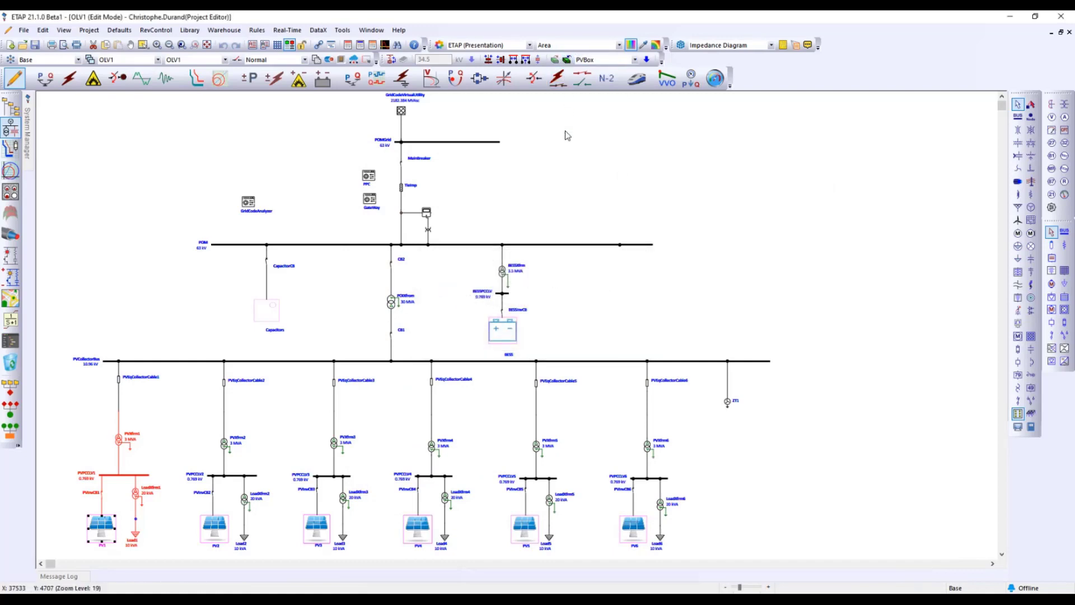
Step: Preview the PVBox and Template - Group_PVBox templates in the template picker without inserting either
left_click(555, 60)
left_click(399, 217)
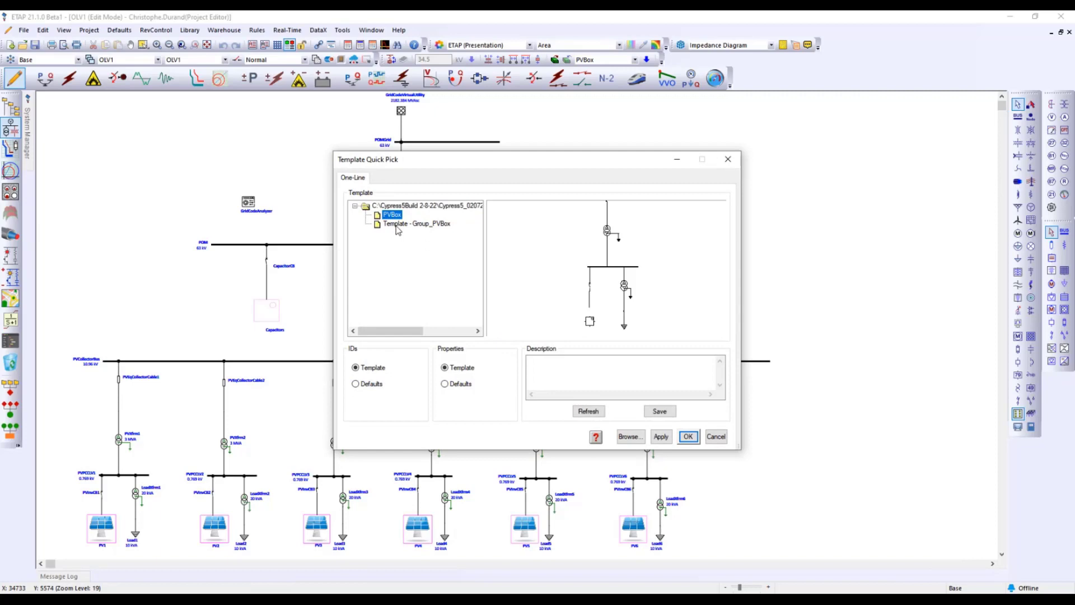
left_click(397, 226)
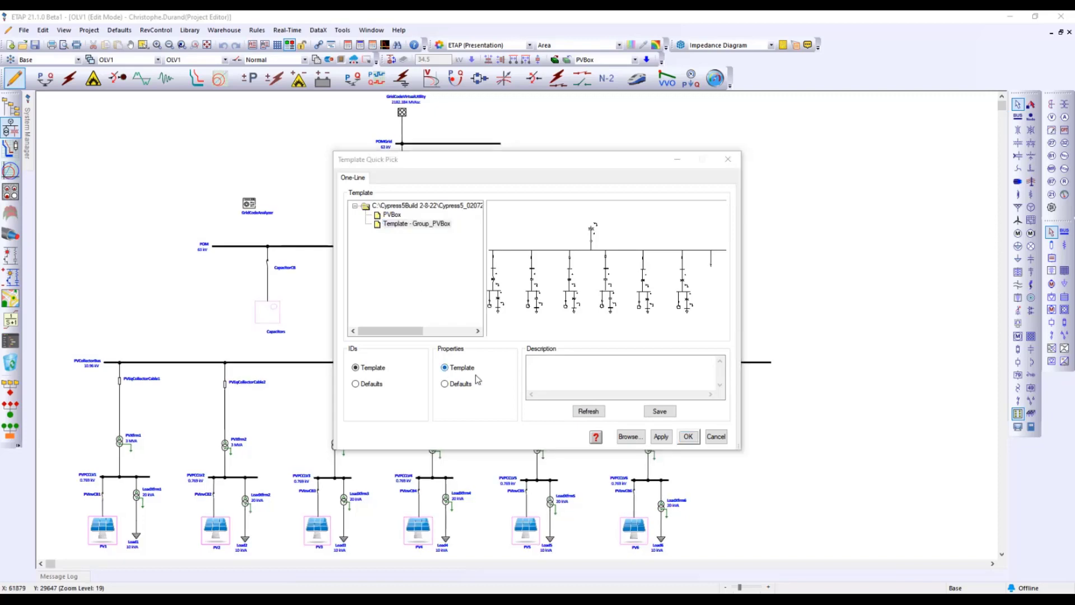
left_click(717, 439)
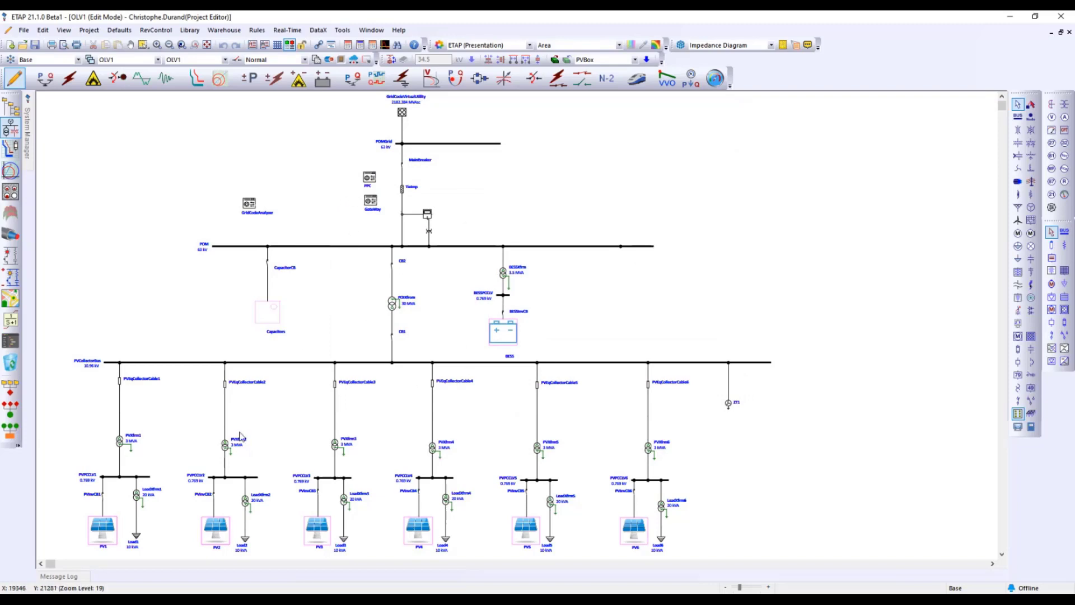
Step: View the PVPrimController1 controller inside the PV1 network and return to the main OLV1 diagram
double_click(109, 538)
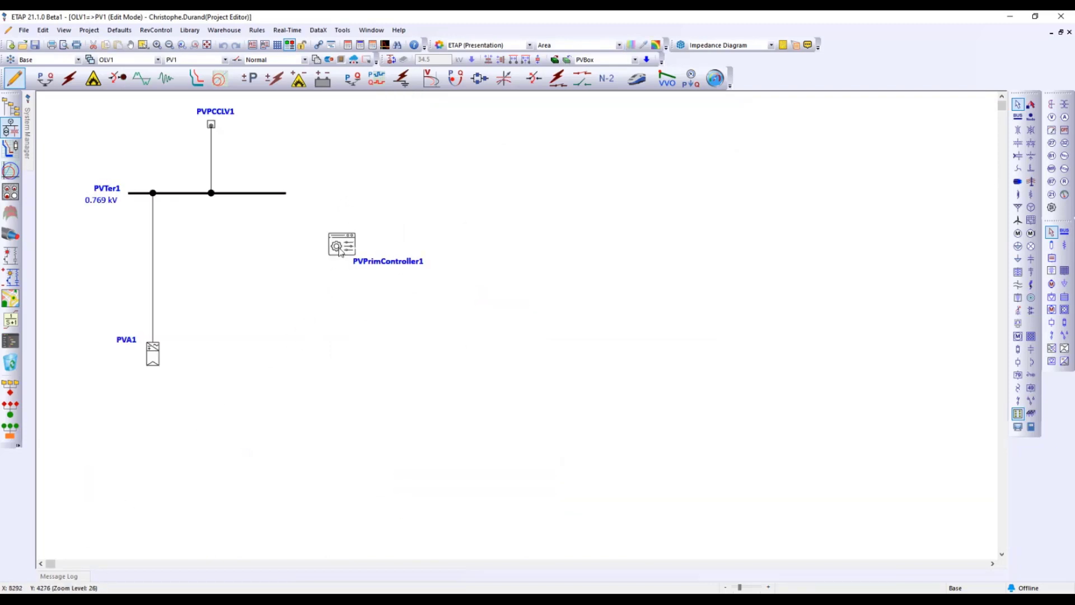
left_click(217, 59)
left_click(214, 71)
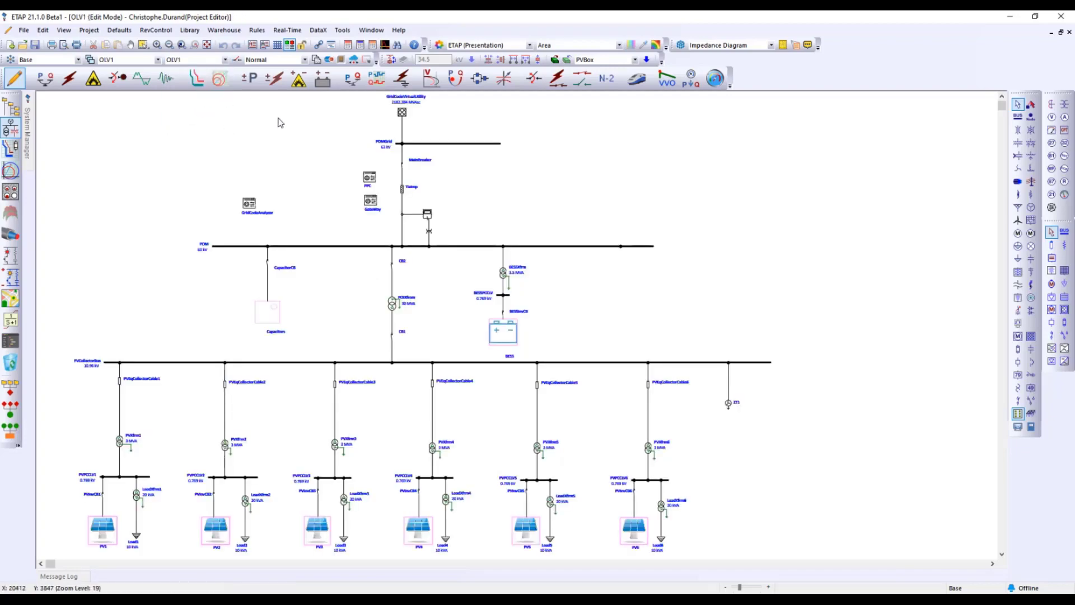
Step: Open the GridCodeAnalyzer controller on the OLV1 diagram and review its DLL device parameters, including the analysis mode
scroll(360, 179, "up", 5)
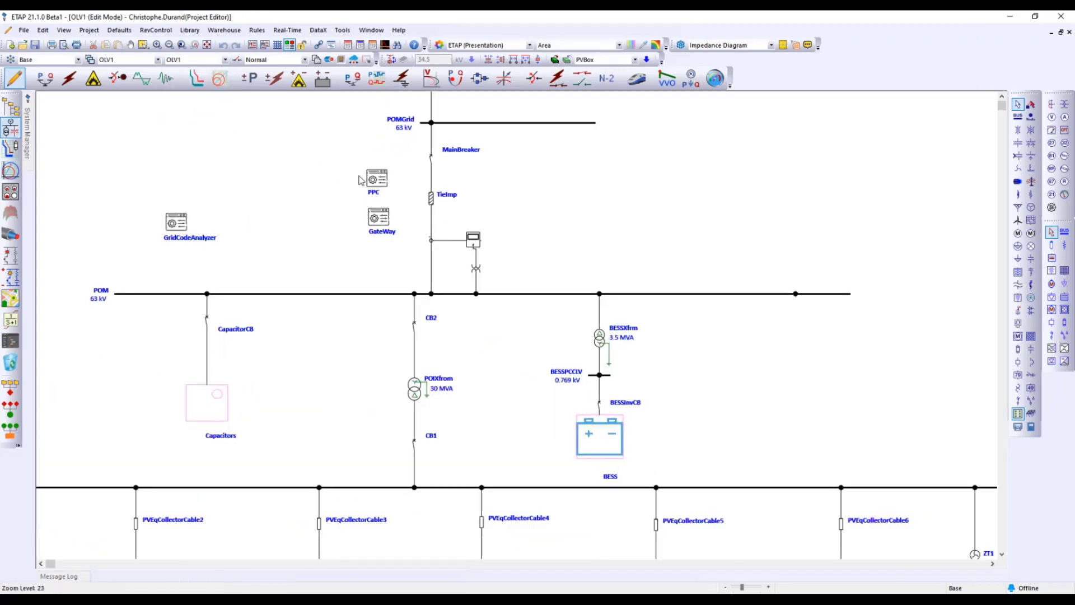
left_click(385, 236)
left_click(345, 258)
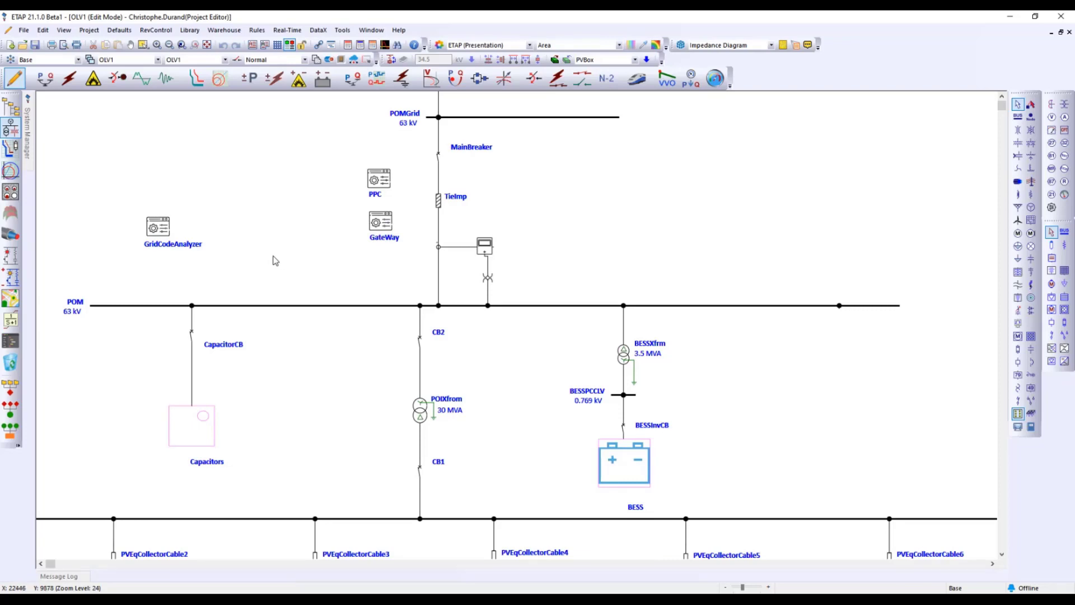
left_click_drag(239, 224, 405, 220)
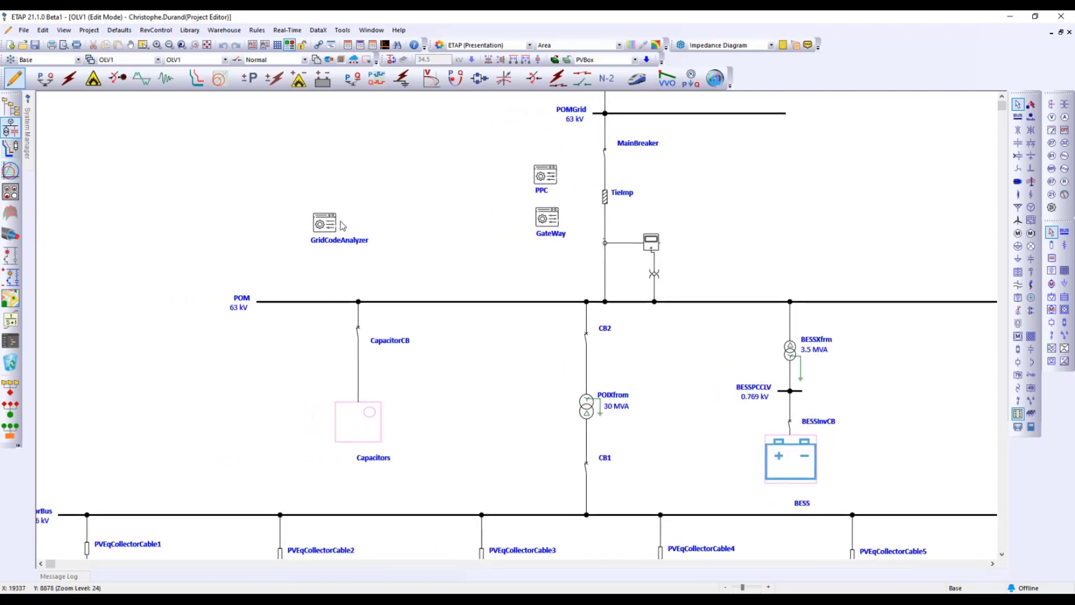
left_click(320, 225)
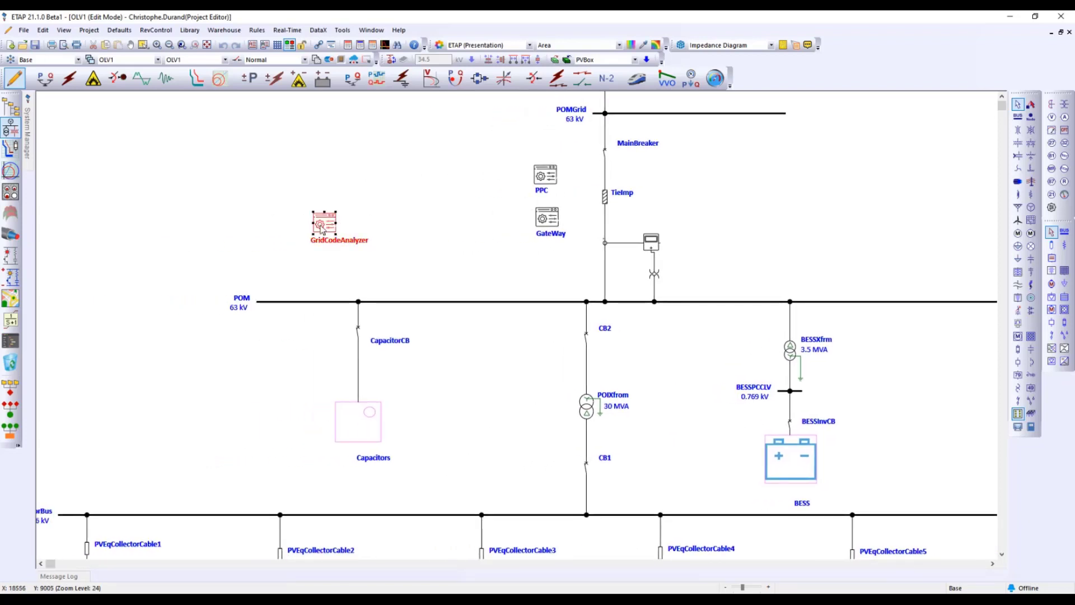
double_click(321, 228)
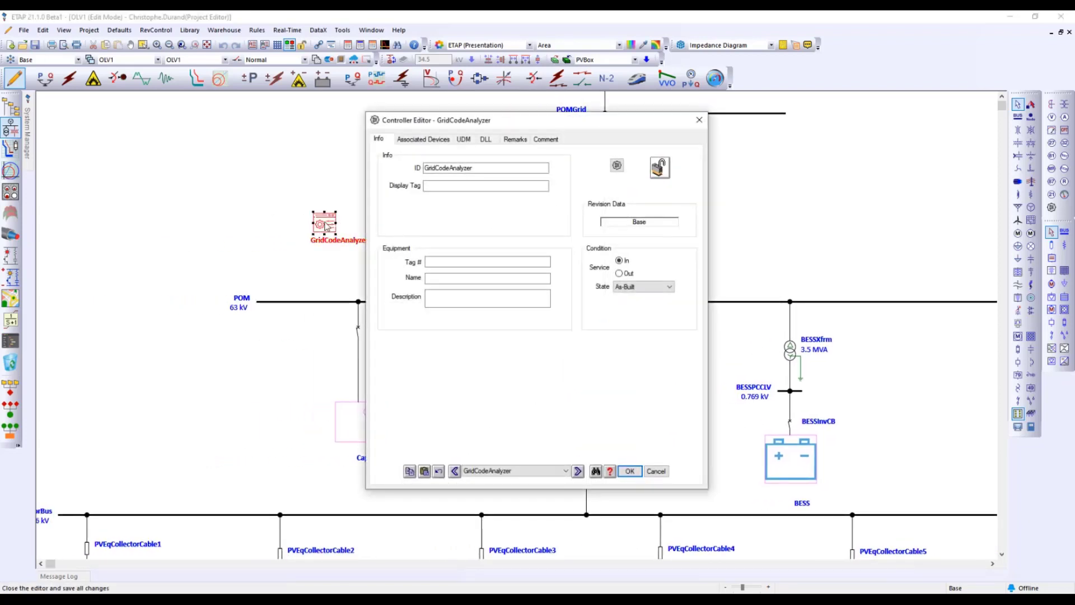
left_click(485, 140)
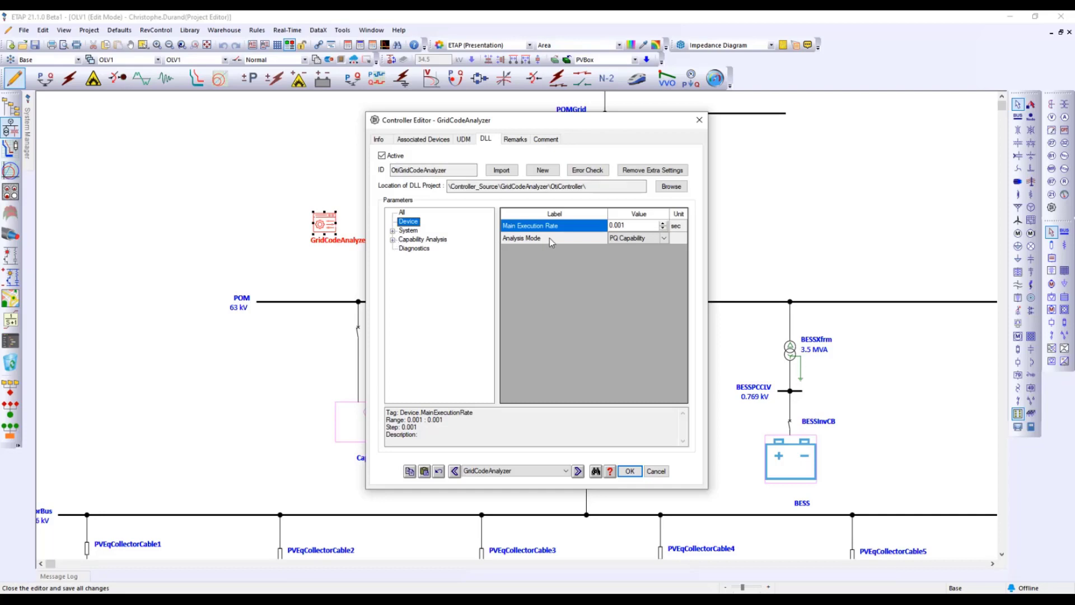
left_click(629, 238)
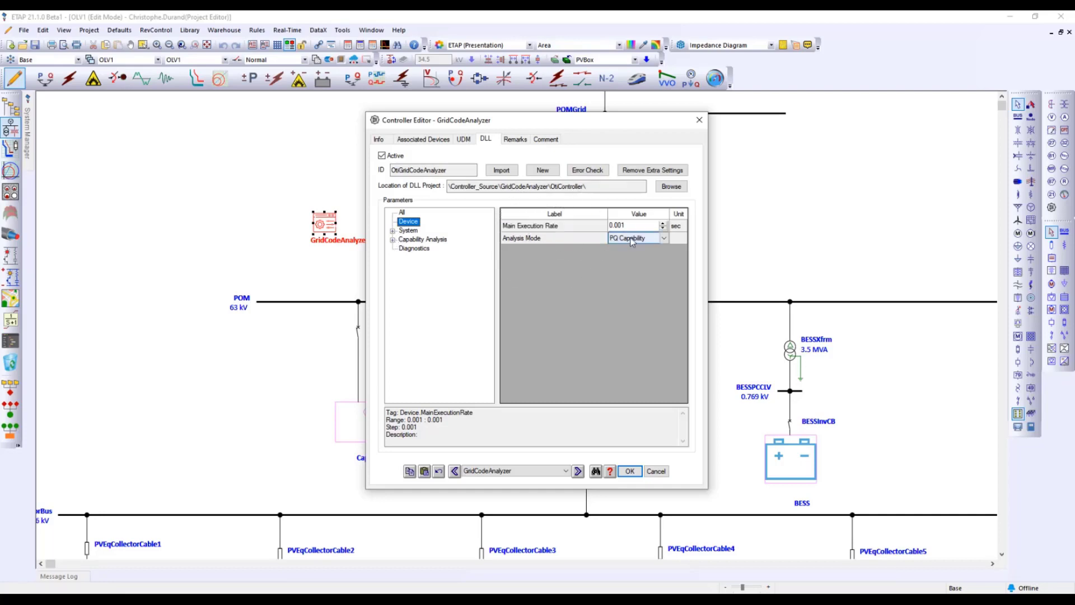
left_click(629, 238)
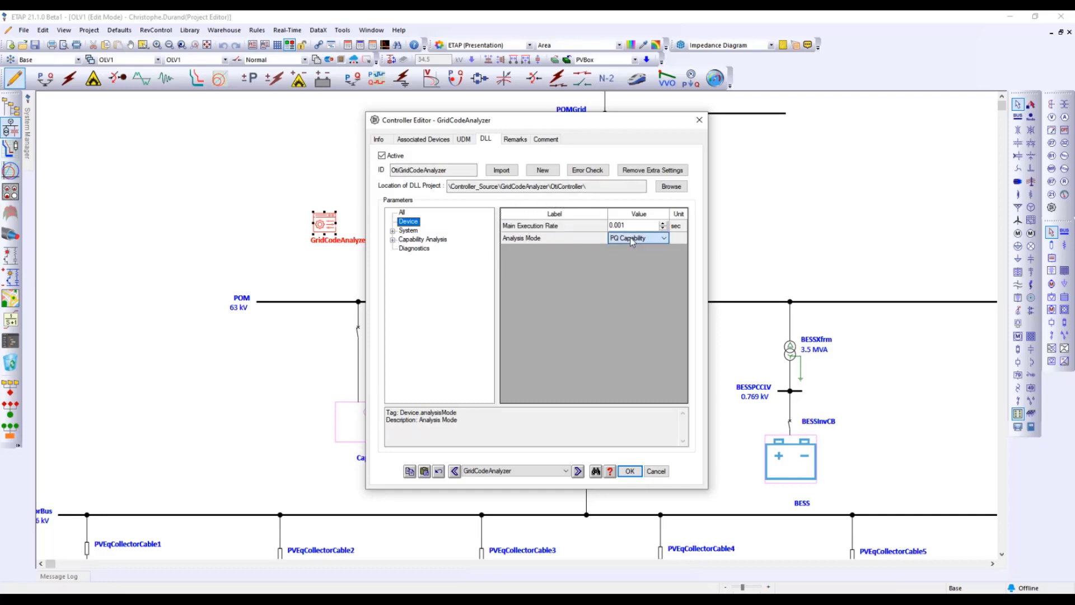
Step: Review the GridCodeAnalyzer's POI, PQ Capability and VQ Capability parameters, and close the controller editor without saving
left_click(409, 230)
left_click(393, 231)
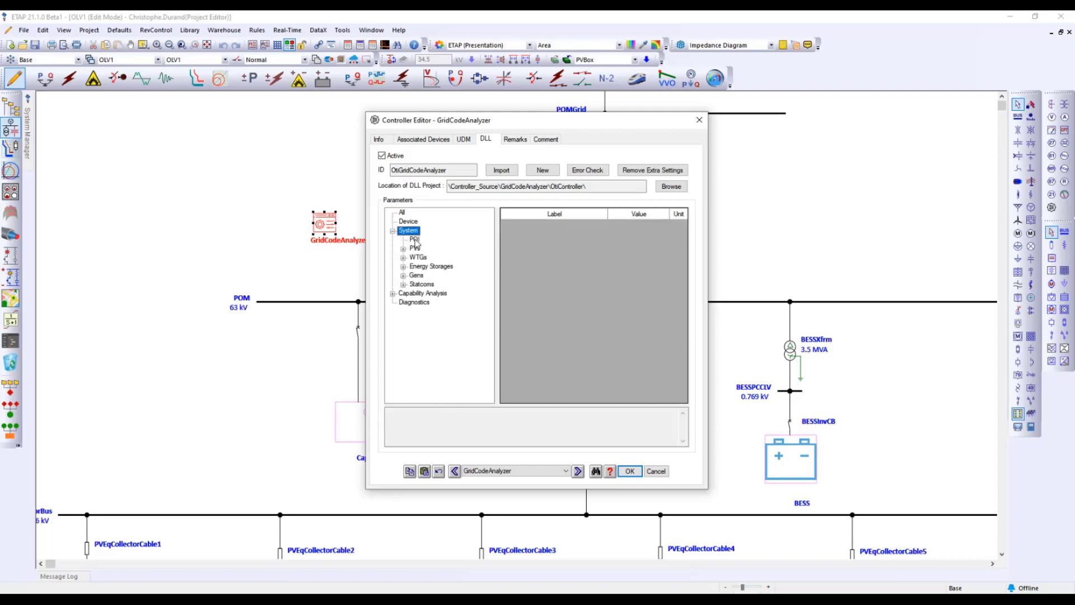
left_click(414, 239)
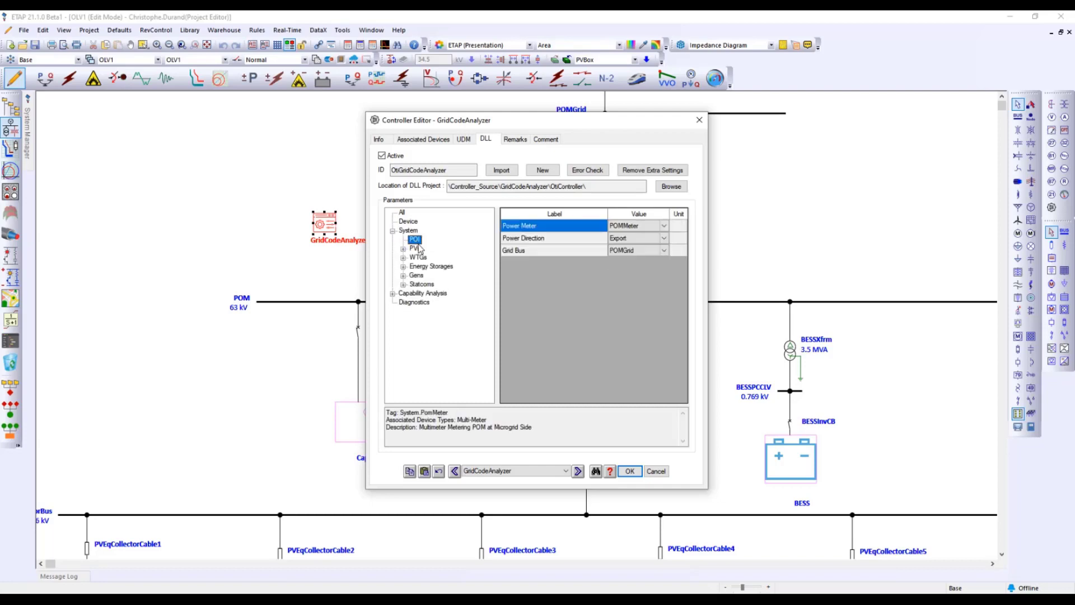
left_click(392, 294)
left_click(414, 302)
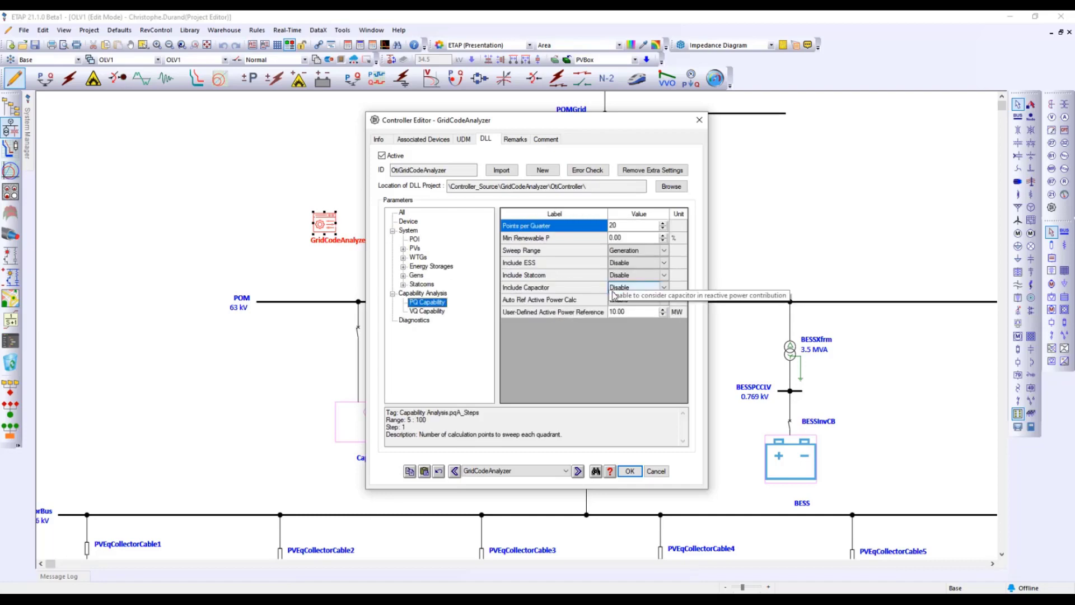
left_click(440, 311)
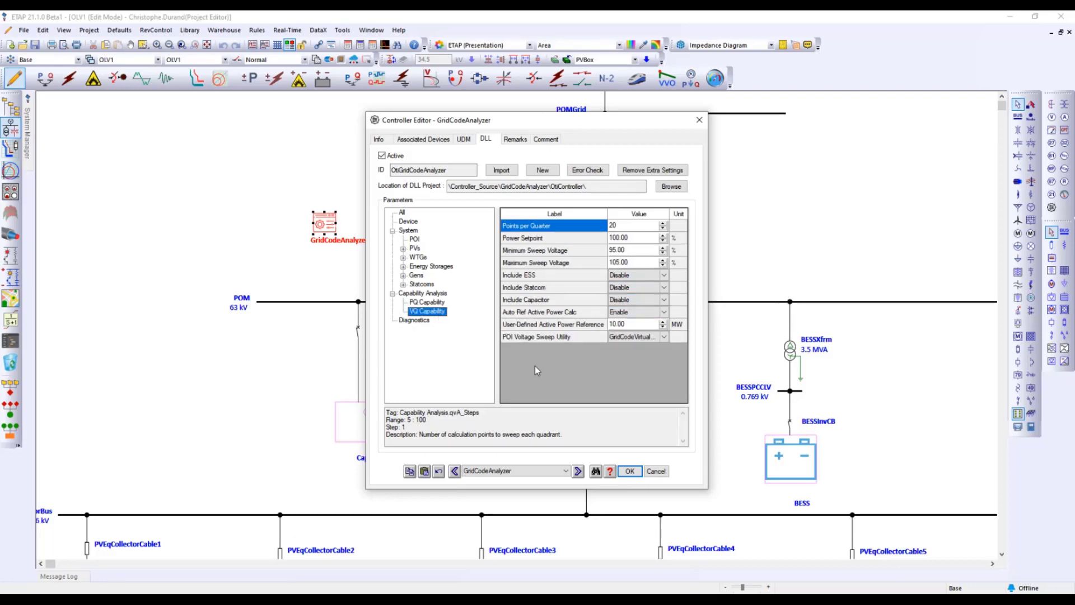
left_click(653, 472)
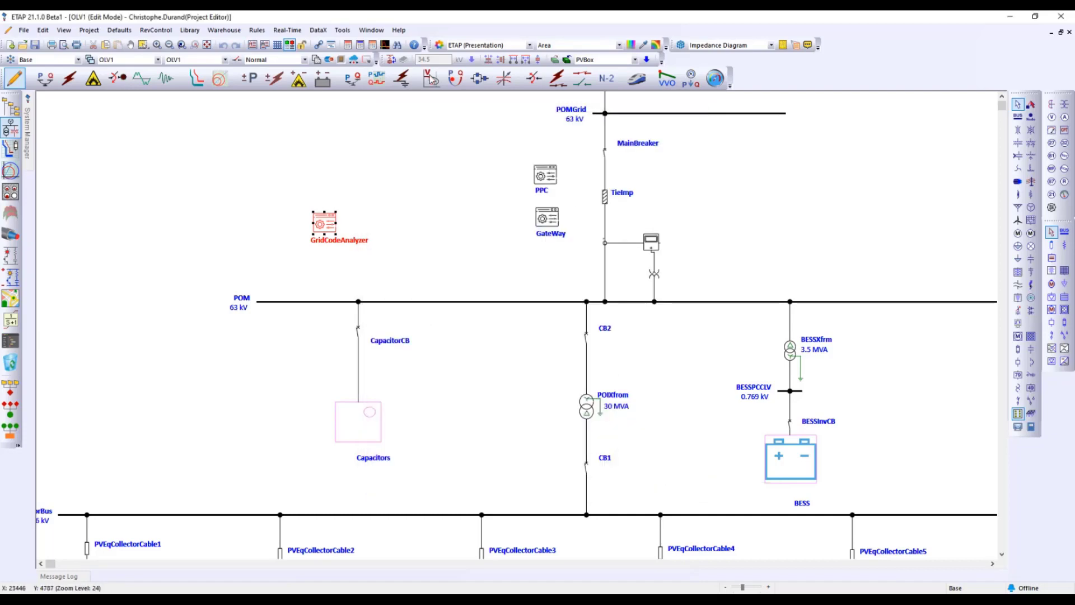
Step: Review the P-Q and Q-V profiles of the Grid_Code capability and control rule, and close the rulebook without saving
left_click(258, 30)
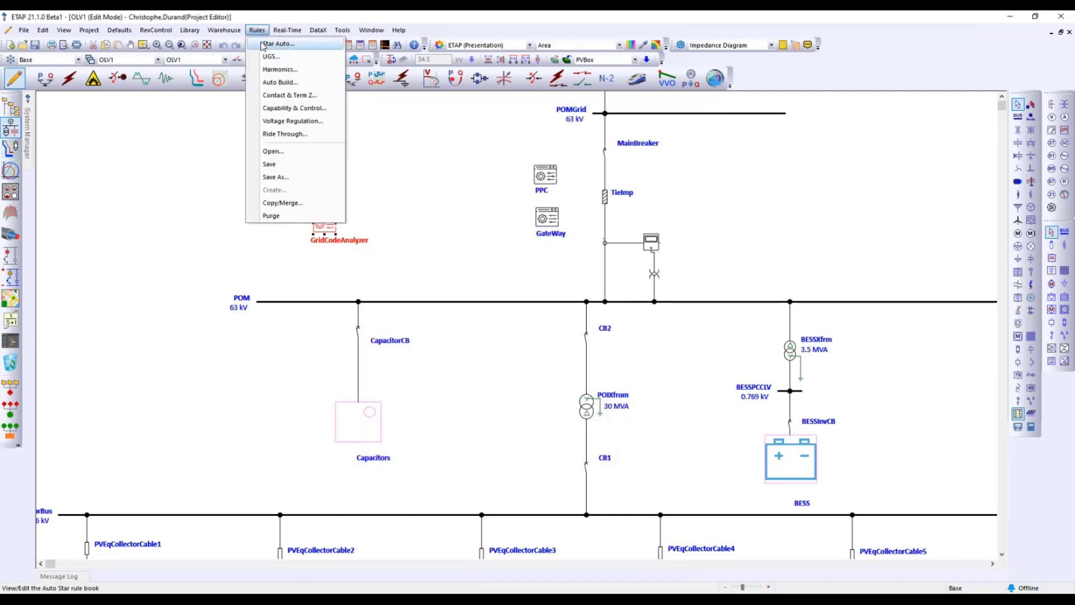
left_click(277, 108)
left_click(333, 328)
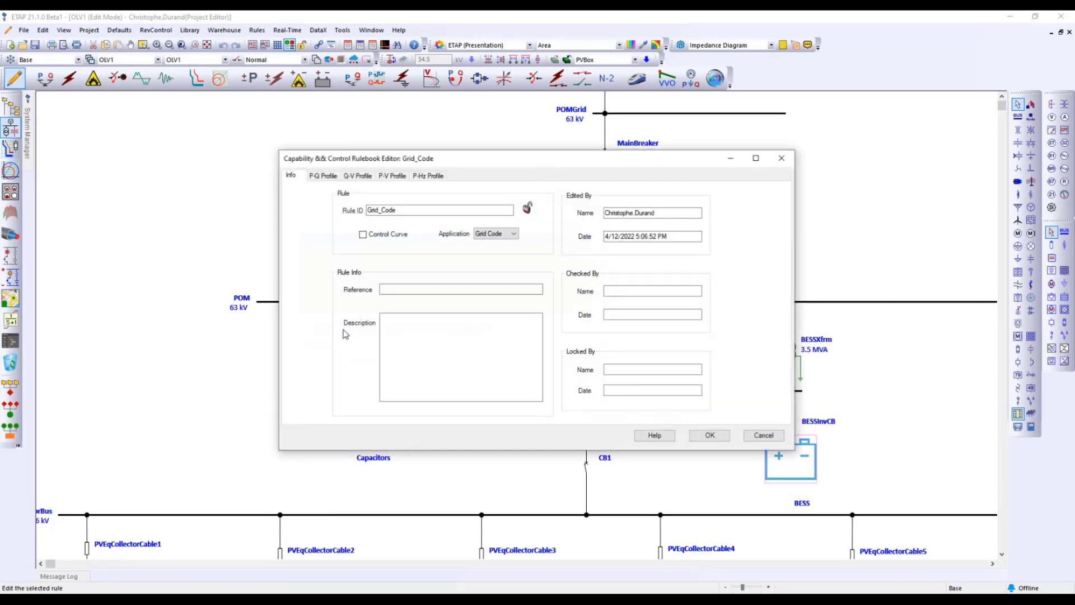
left_click(322, 176)
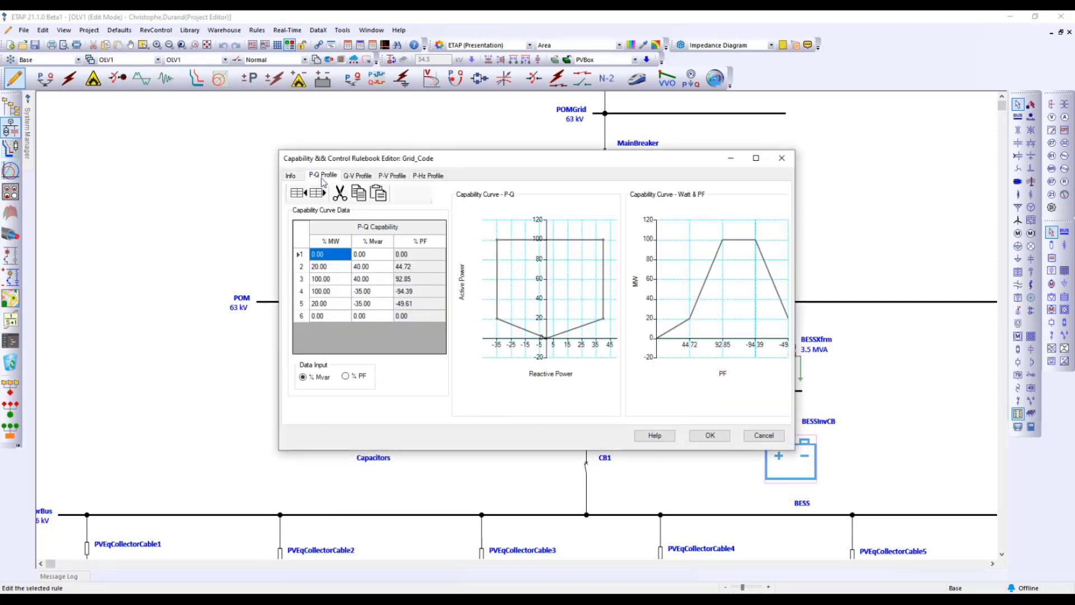
left_click(357, 176)
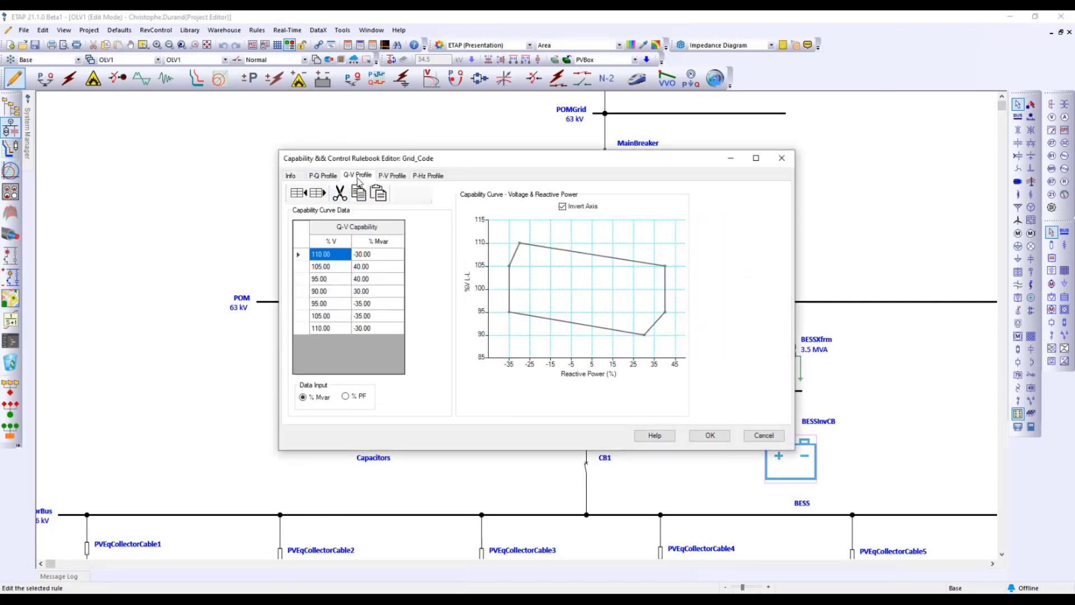
left_click(759, 436)
left_click(660, 413)
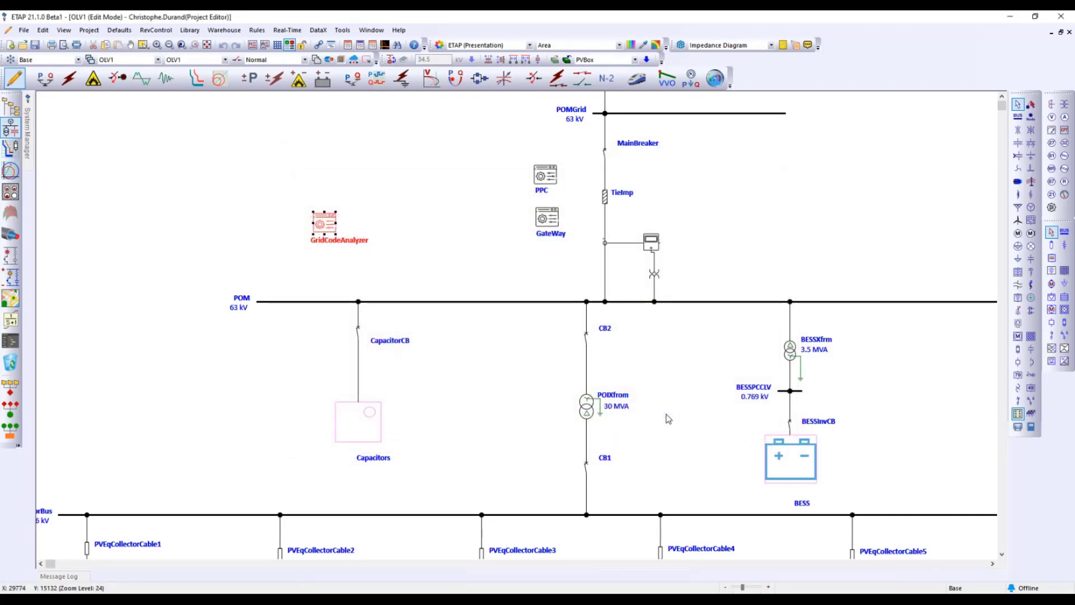
Step: Switch to the CapabilityCurve.xlsx workbook in Excel and examine the capability data by voltage on the Capability2 sheet
left_click(412, 269)
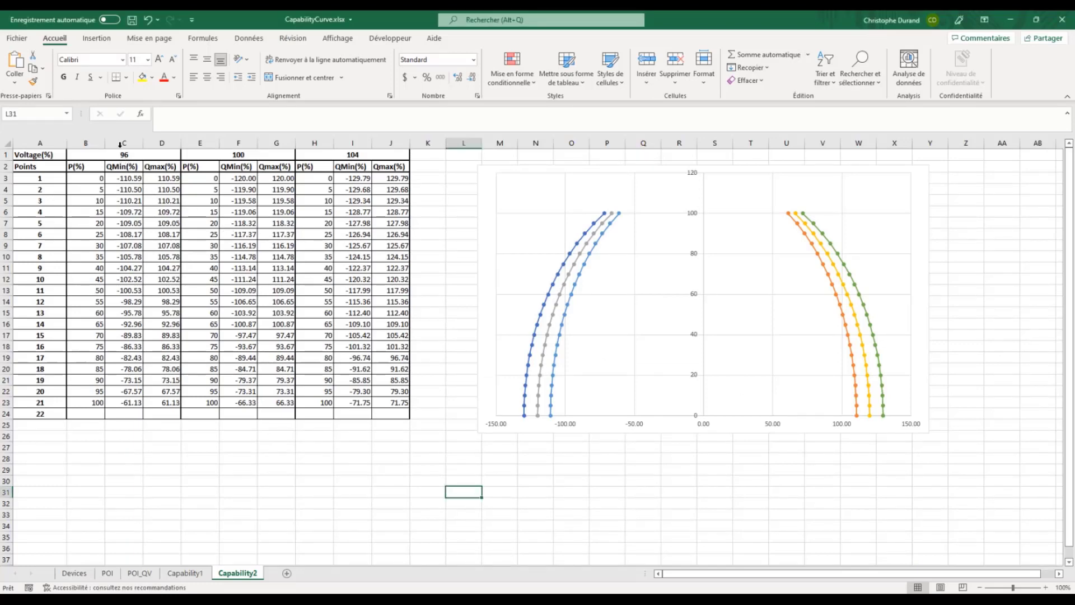
left_click_drag(119, 144, 277, 145)
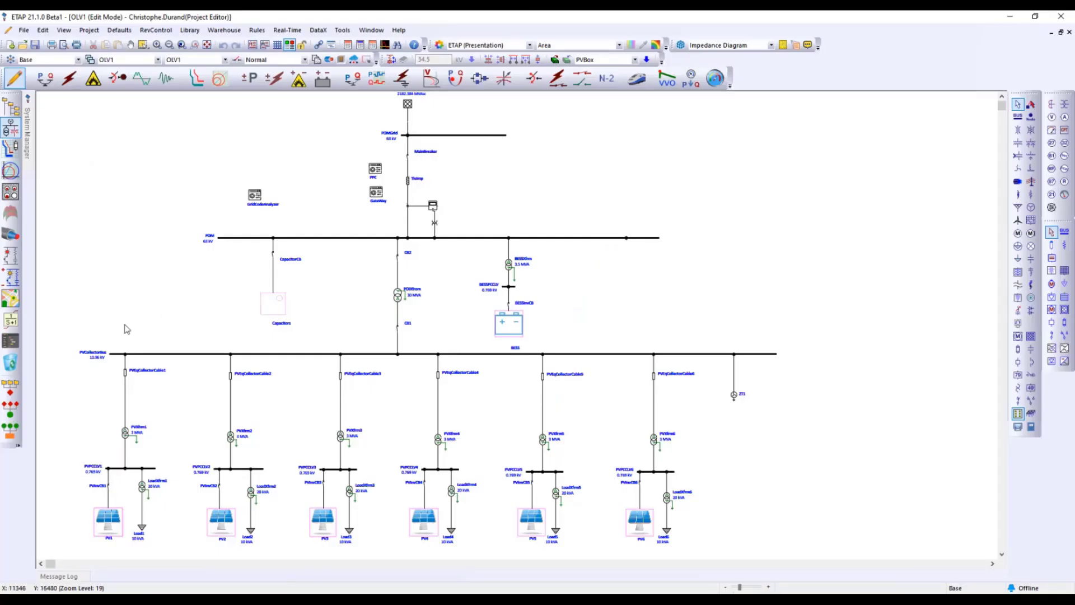
Step: Review the PQ_V100_Cap scenario and the available revisions in the Scenario Wizard, and close it without saving
left_click(10, 386)
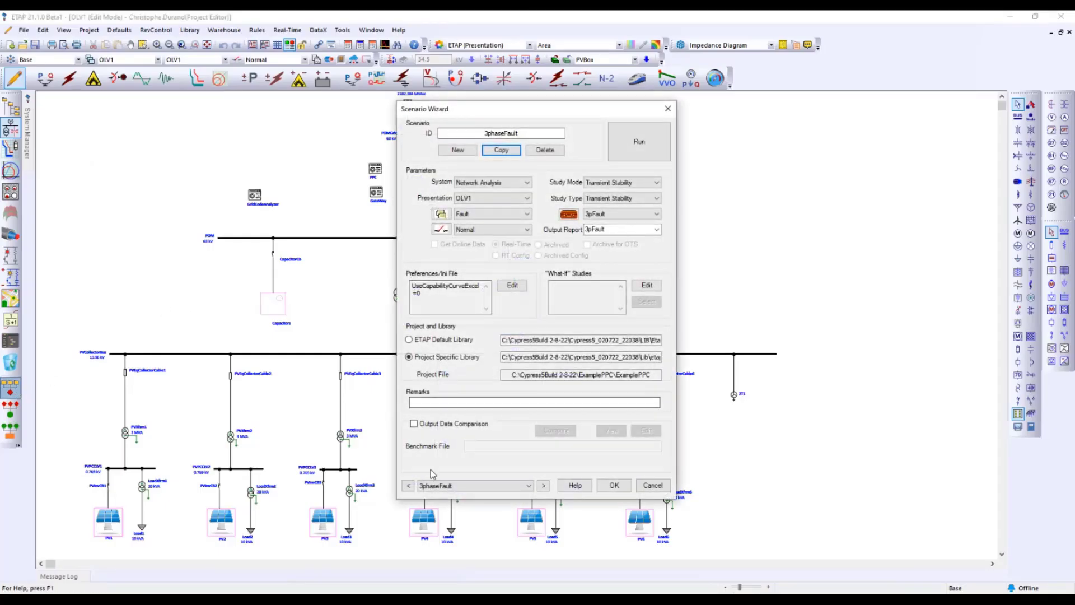
left_click(476, 485)
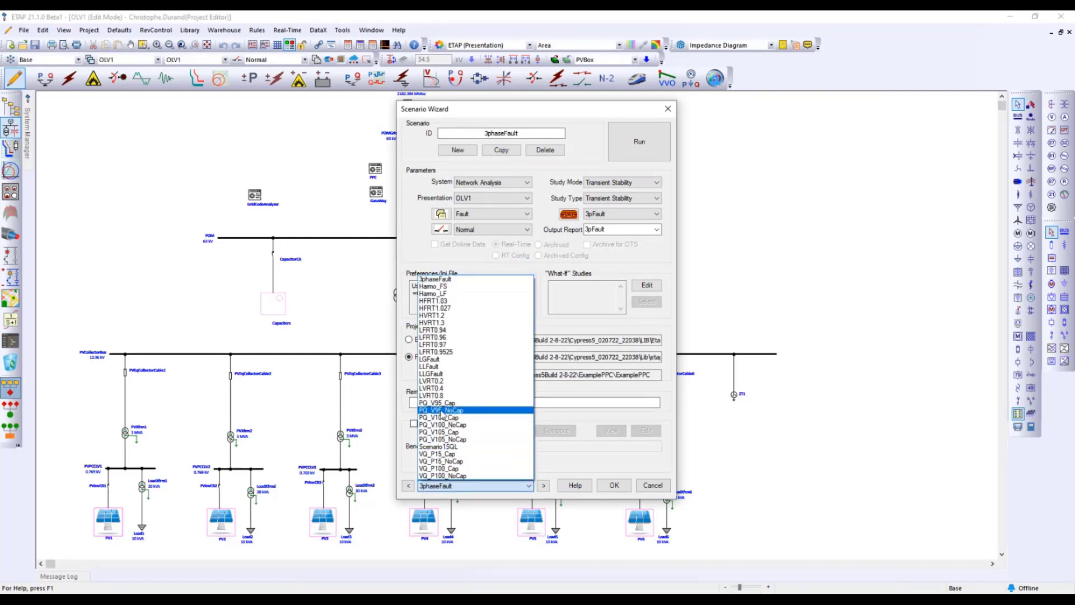
left_click(442, 418)
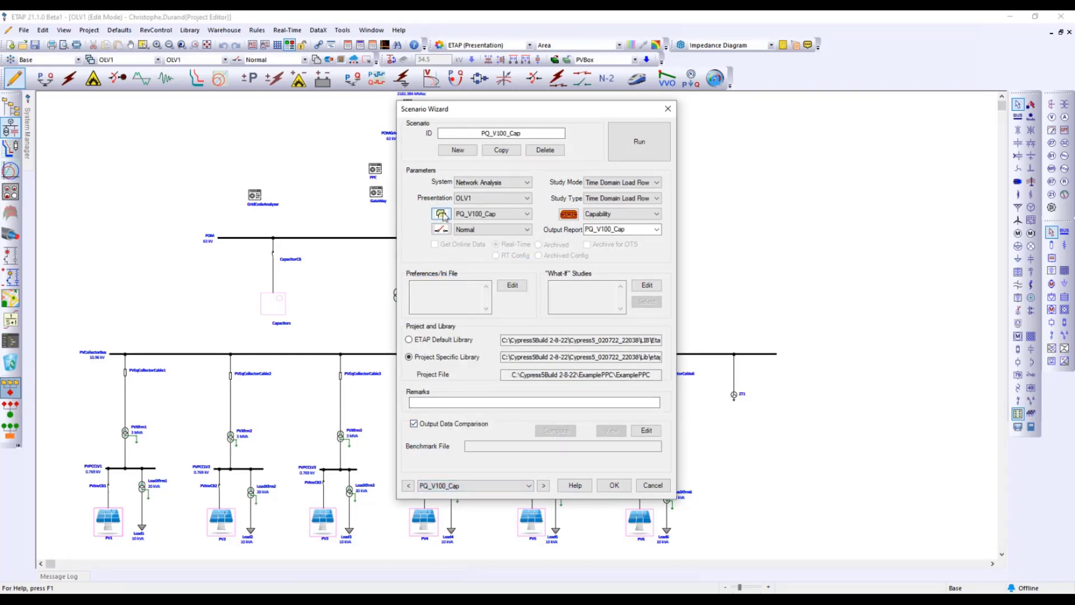
left_click(476, 214)
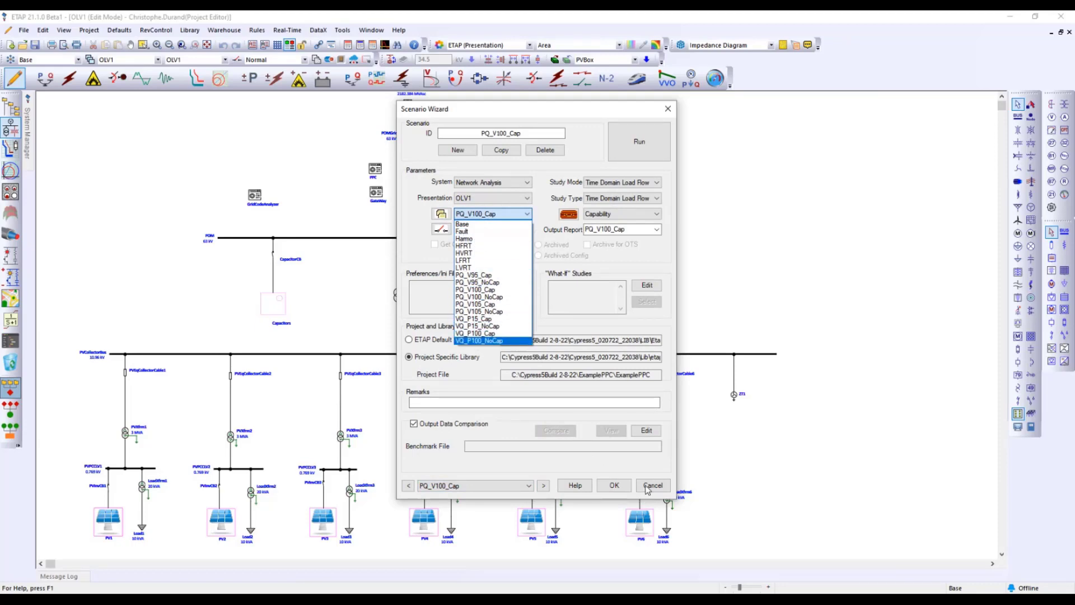
left_click(649, 488)
left_click(650, 486)
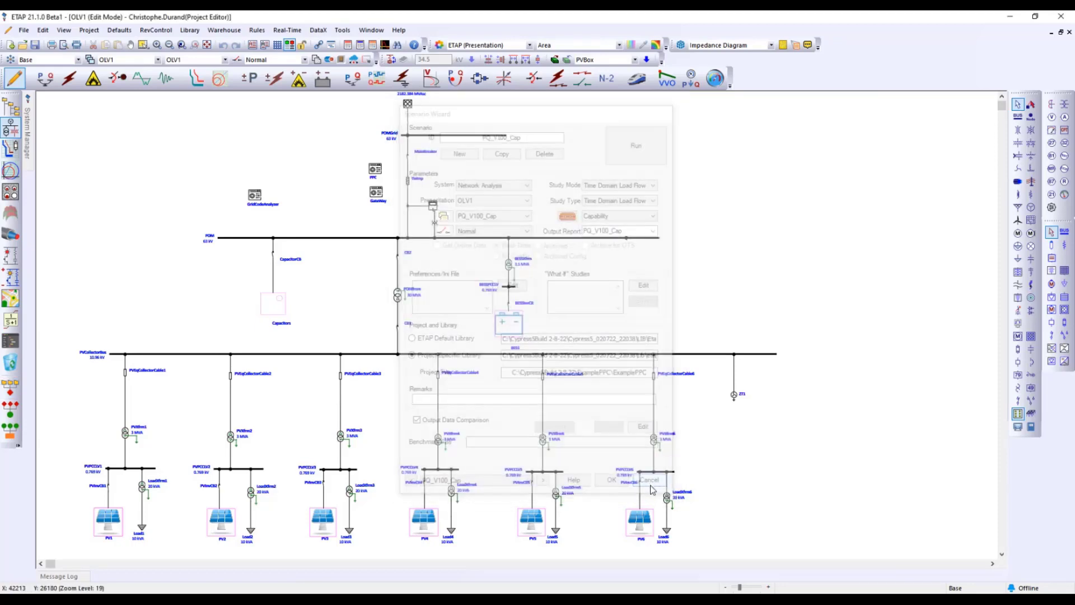
Step: Run the PQCapability study macro and inspect the resulting PQ capability plots in the browser, including PQ_V95_NoCap
left_click(13, 407)
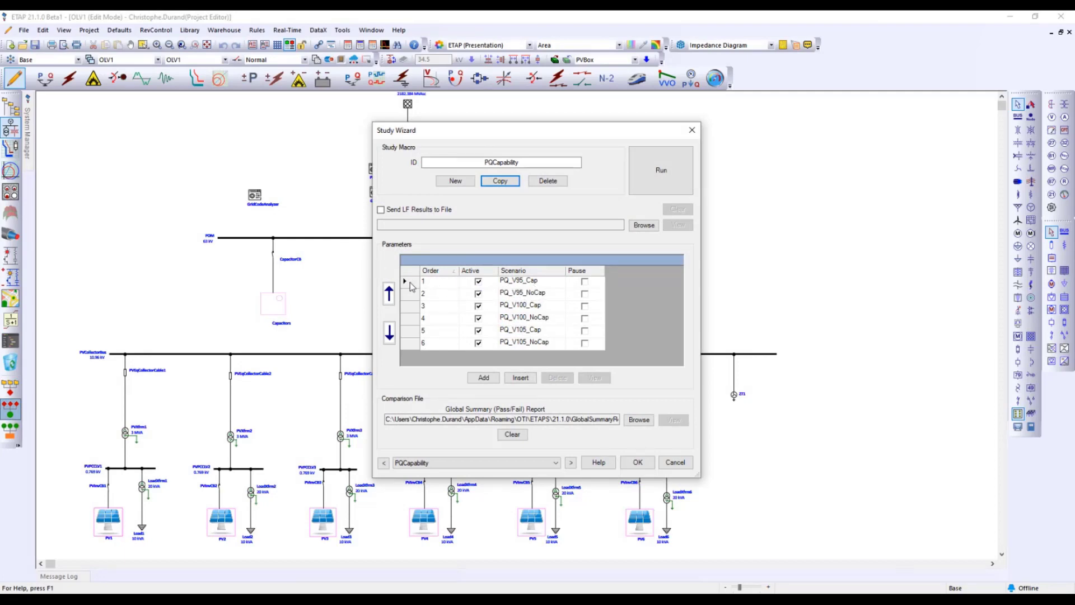
left_click_drag(410, 286, 419, 355)
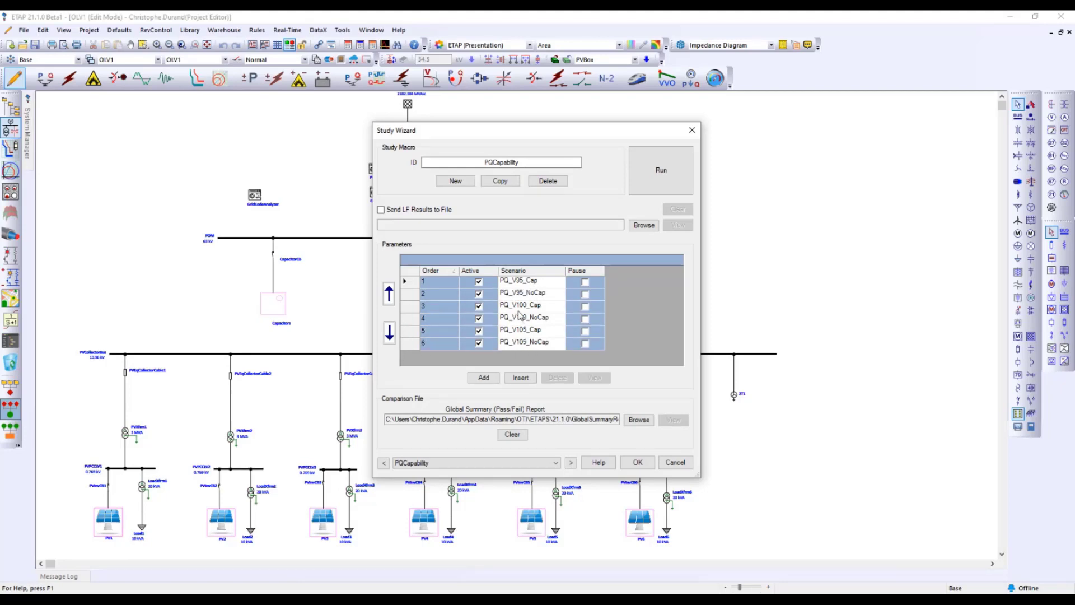
left_click(661, 176)
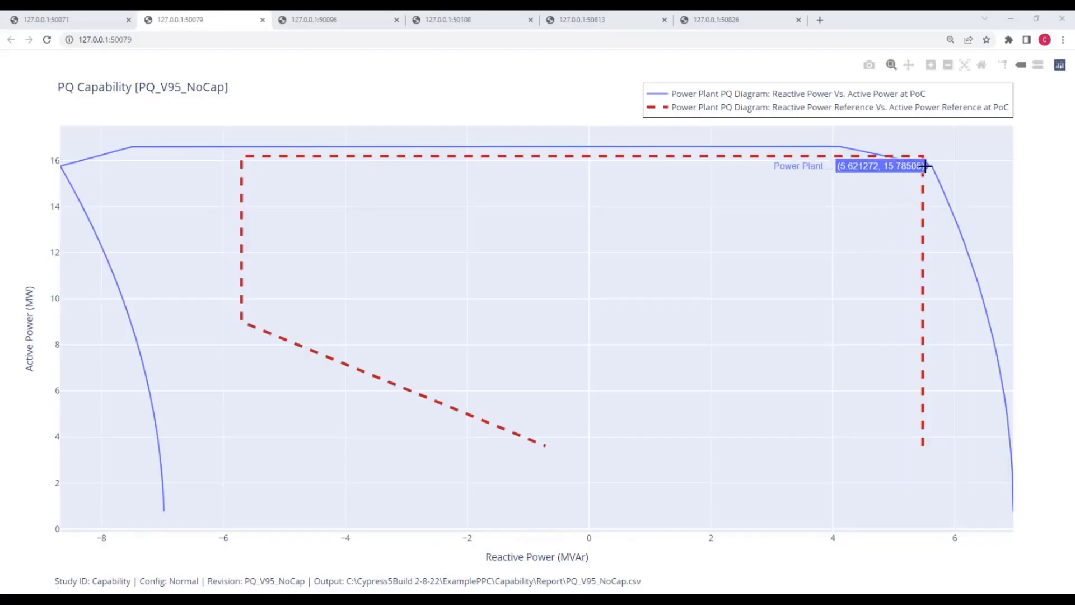
left_click(914, 165)
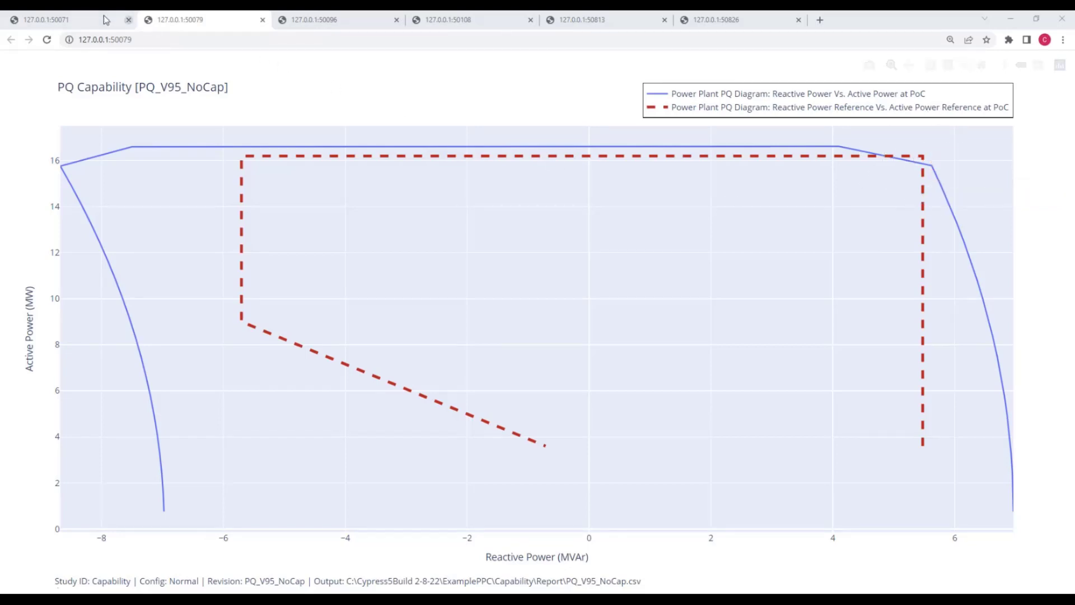
left_click(85, 21)
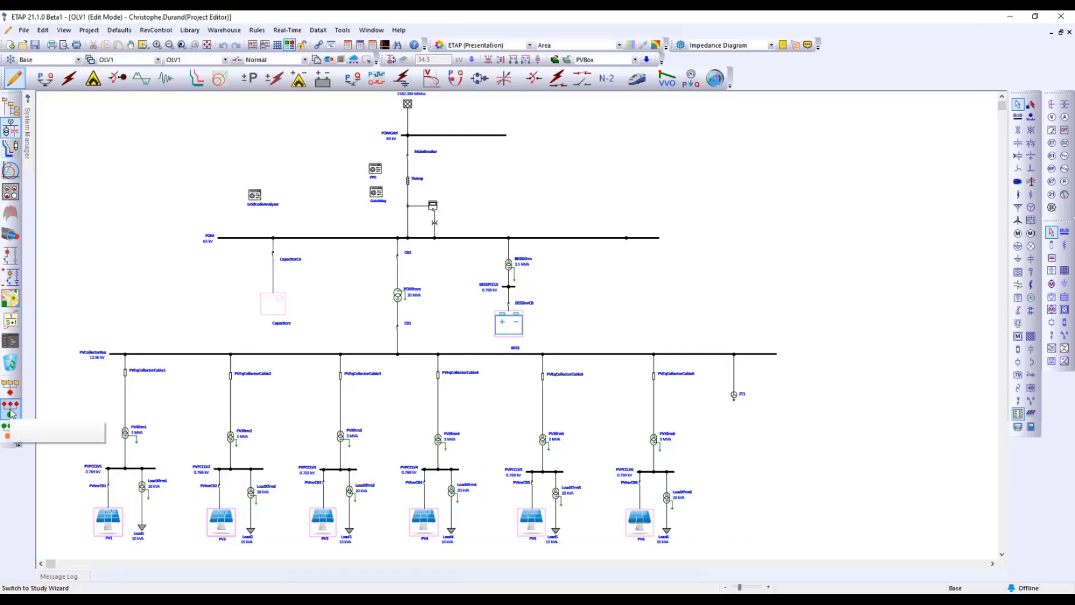
Step: Run the VQCapability study macro from the Study Wizard and inspect the resulting QV capability plots, including VQ_P100_NoCap
left_click(10, 409)
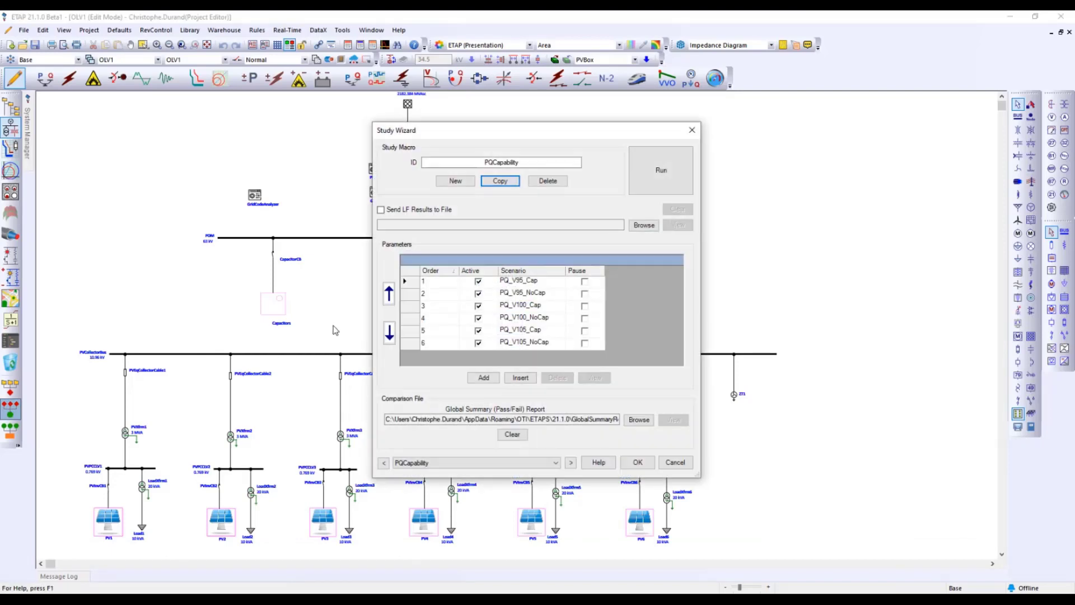
left_click(448, 463)
left_click(438, 484)
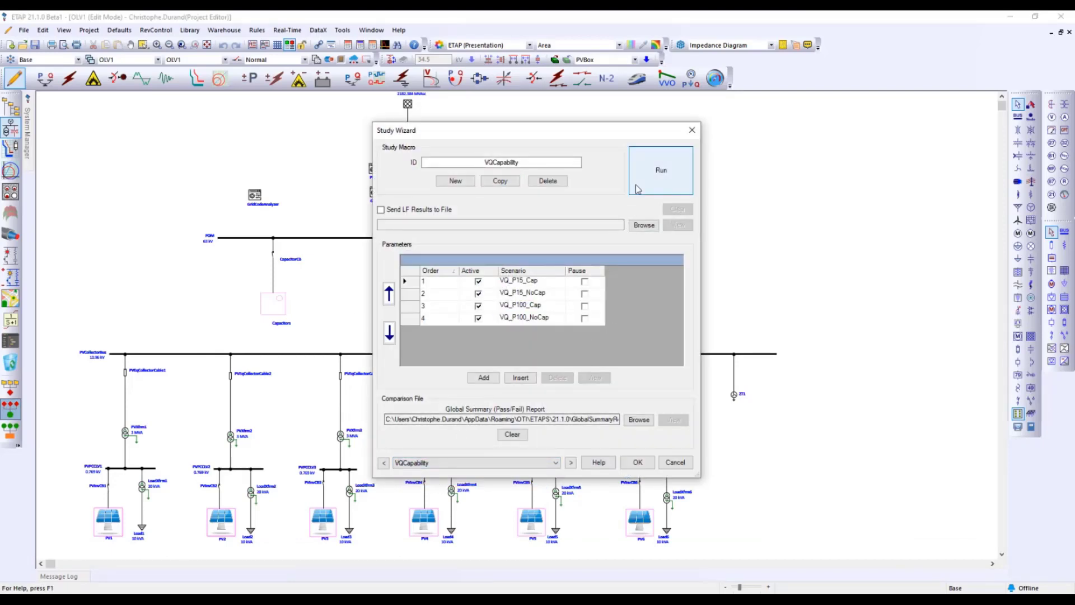
left_click(655, 171)
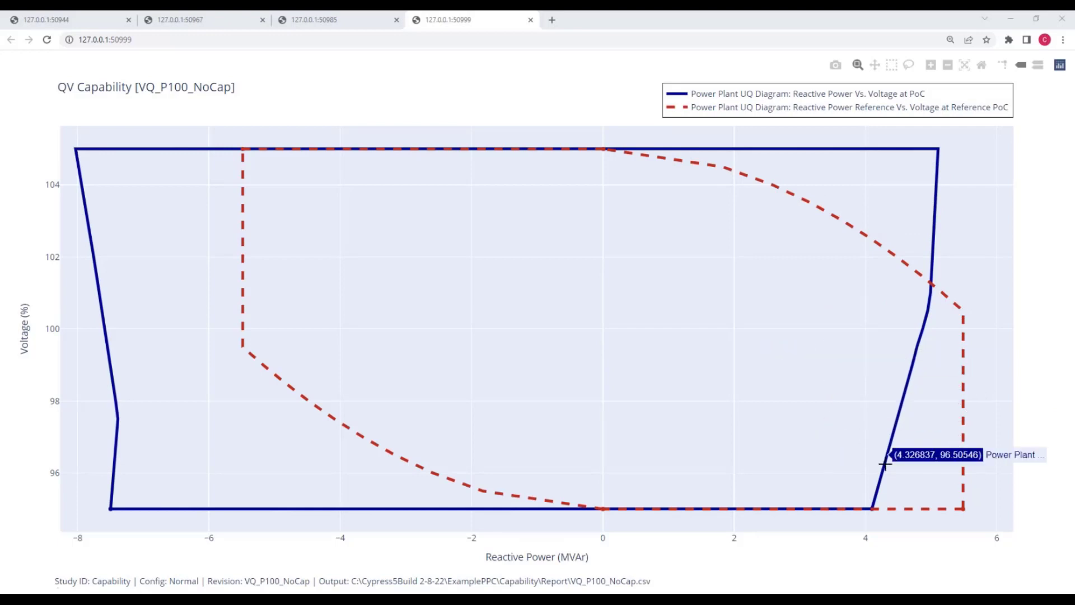
left_click(904, 456)
left_click(336, 21)
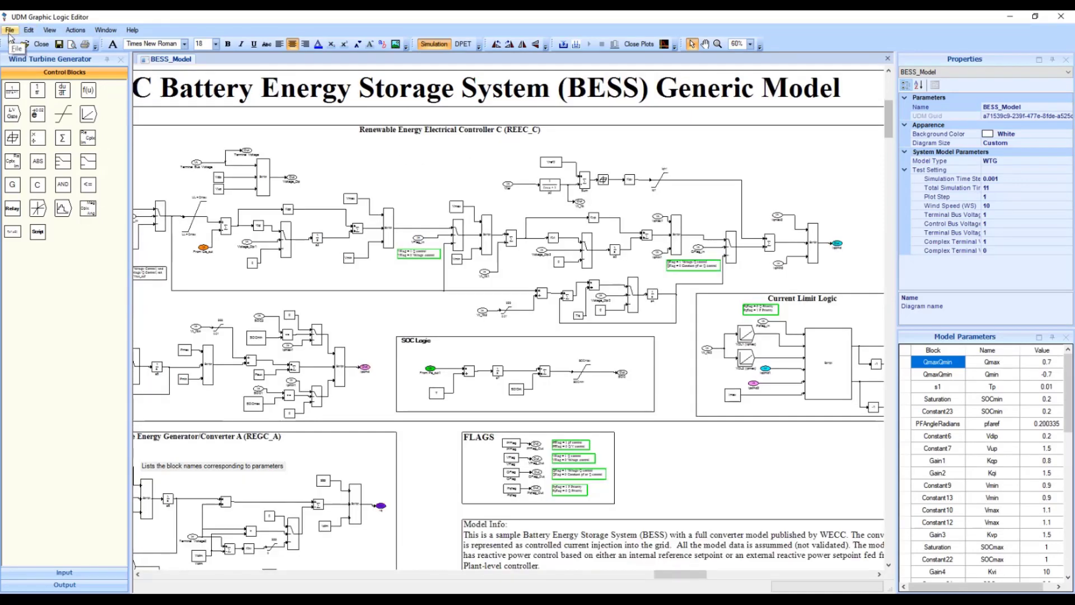
Step: Browse the WECC model files in the diagram library without opening one, and examine the REEC_C and REGC_A sections of the BESS_Model diagram
left_click(8, 30)
left_click(28, 67)
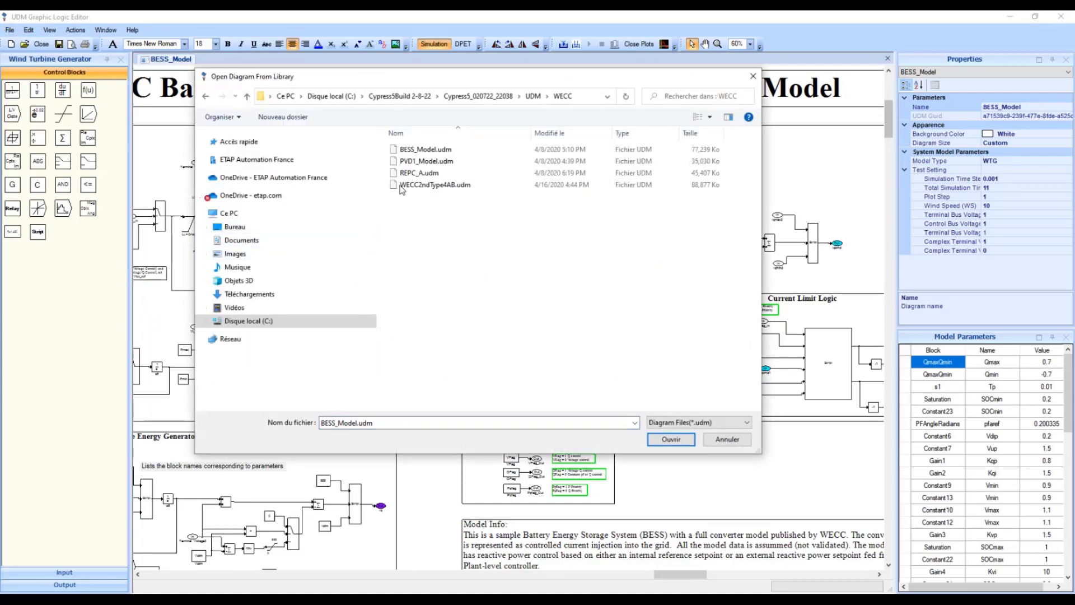
left_click(419, 162)
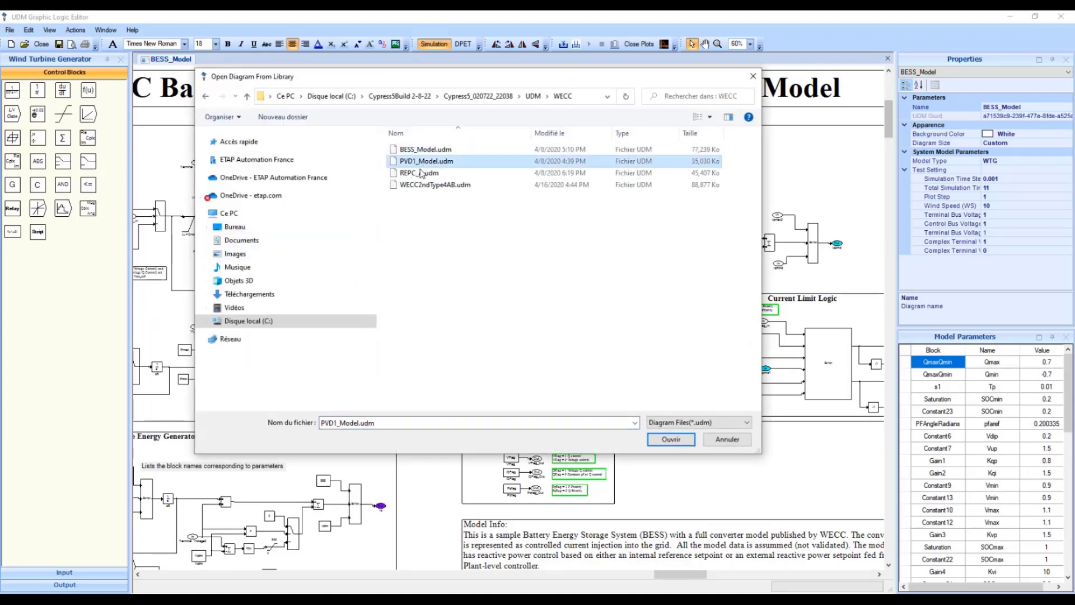
left_click(421, 173)
left_click(423, 185)
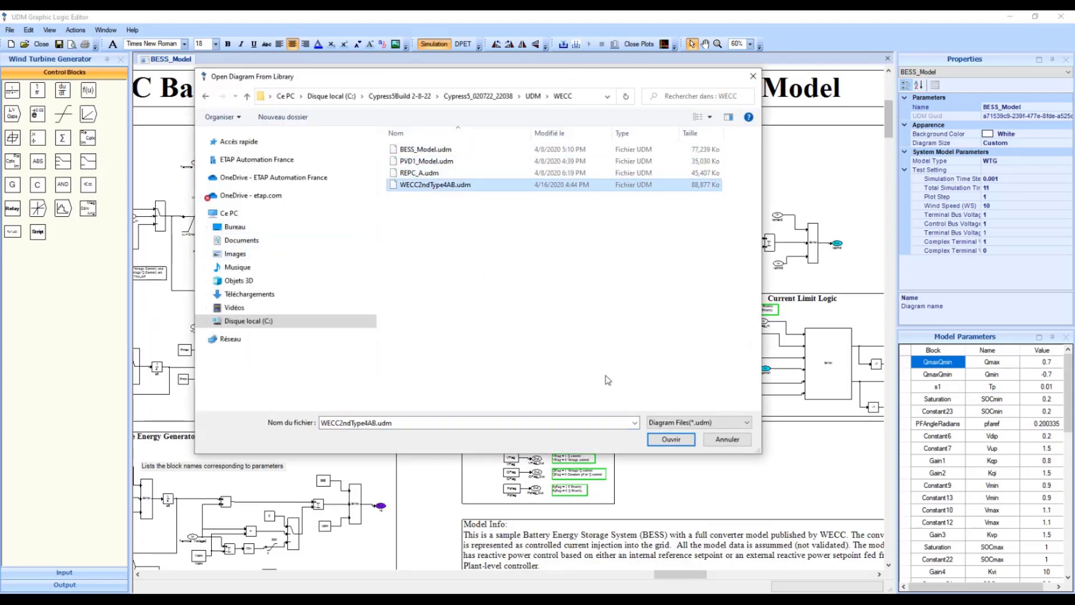
left_click(726, 441)
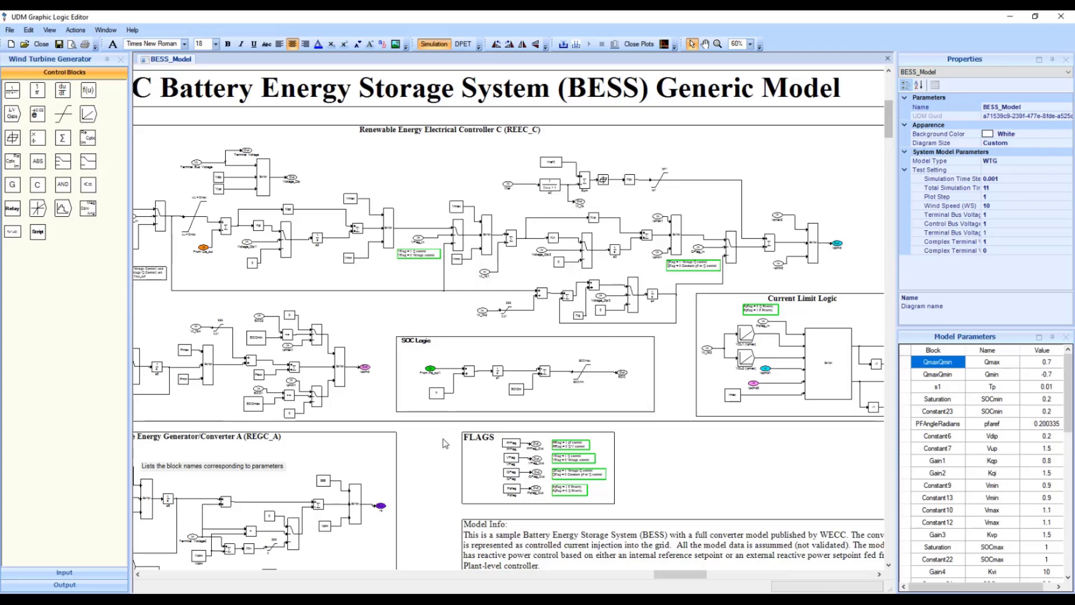
left_click_drag(419, 442, 596, 434)
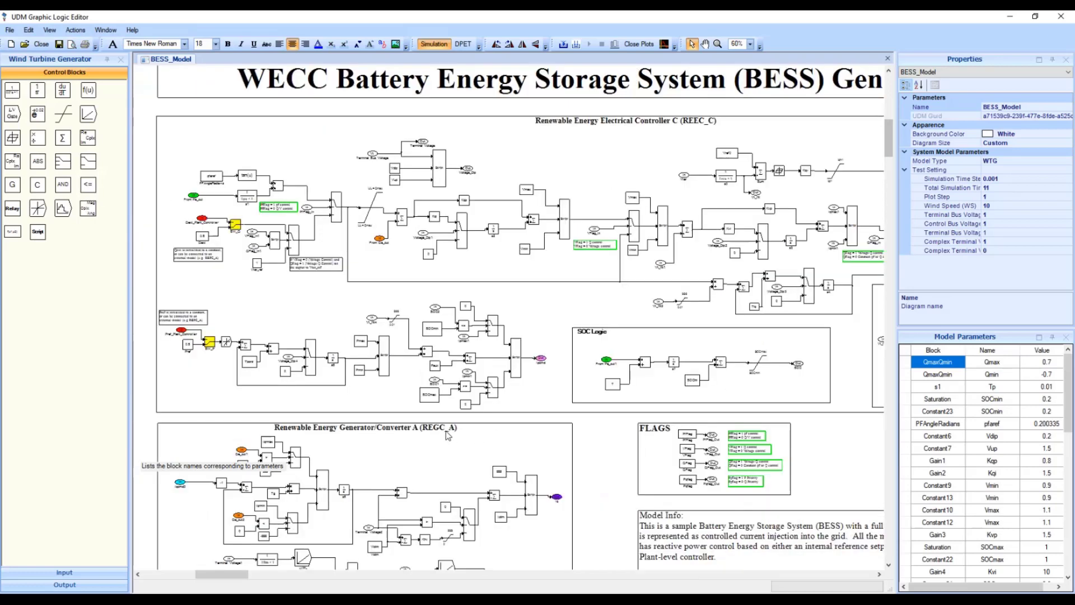
left_click_drag(441, 429, 555, 425)
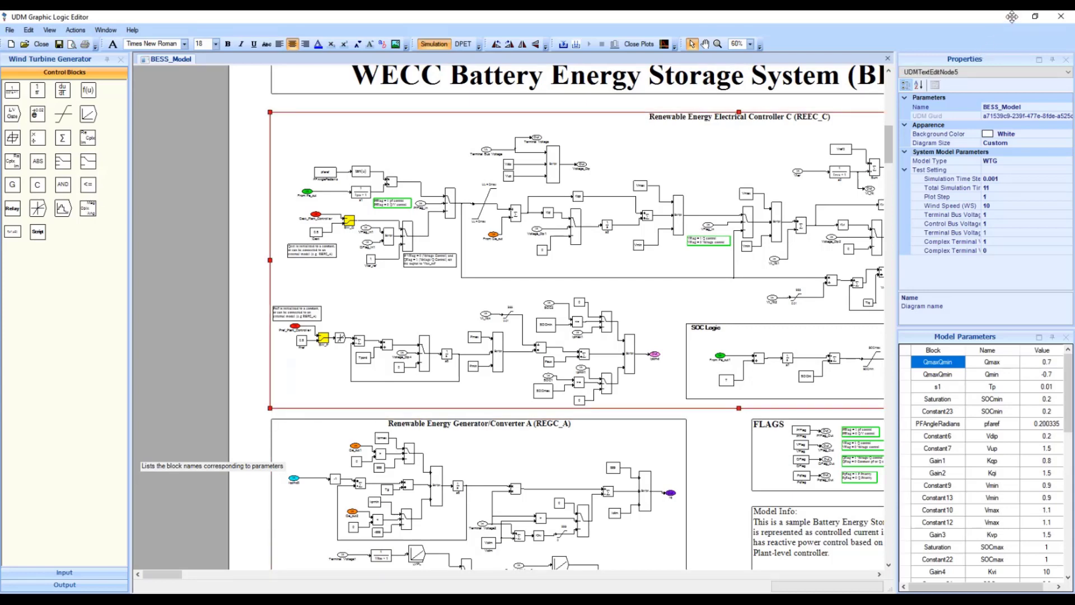
Step: Leave the UDM Graphic Logic Editor, review ETAP Black Box Bridge.pdf in Acrobat Reader, and return to the ETAP one-line diagram
left_click(1012, 17)
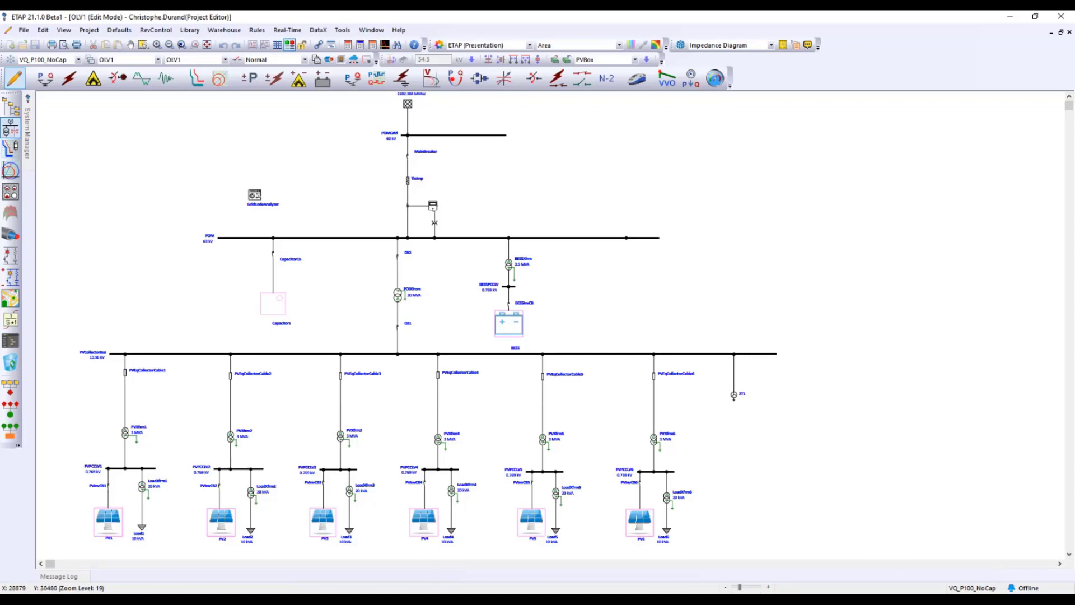
left_click(426, 599)
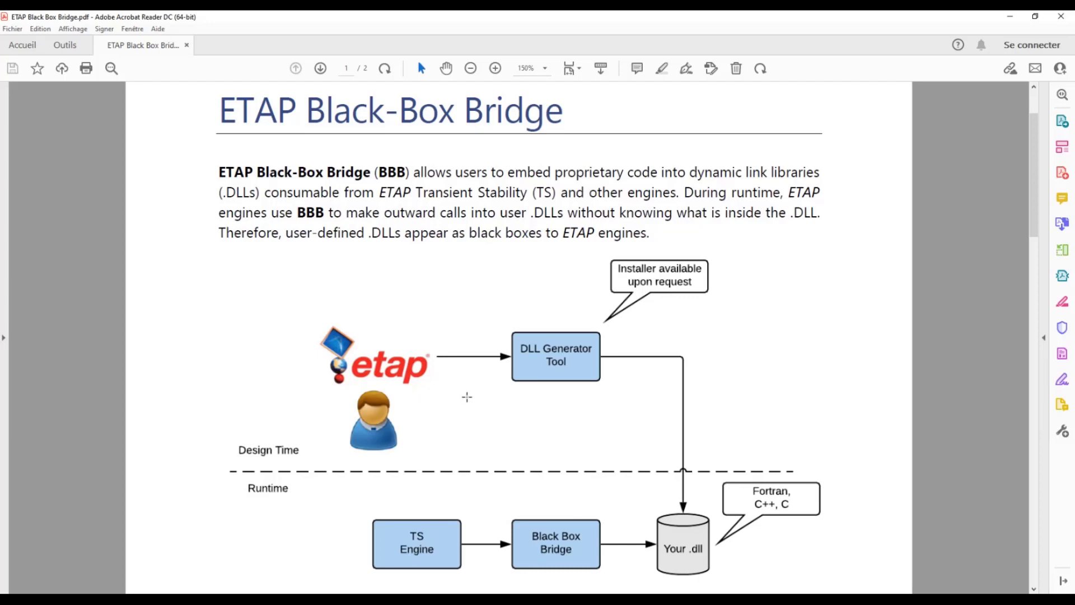
left_click(1010, 16)
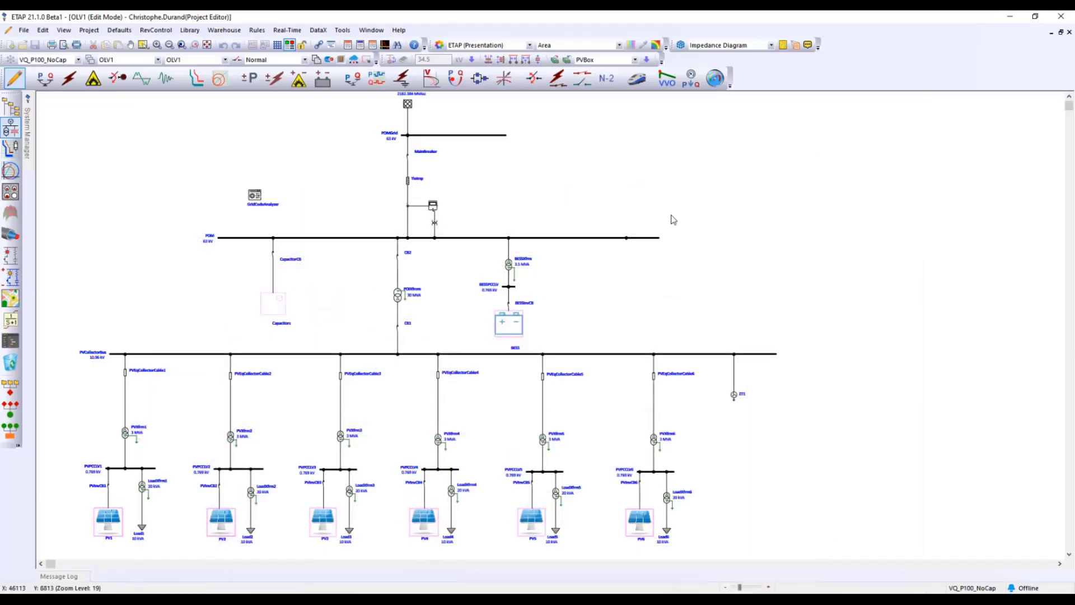
Step: Open the PV1 network from the one-line diagram and display the DLL settings of PVPrimController1
double_click(111, 525)
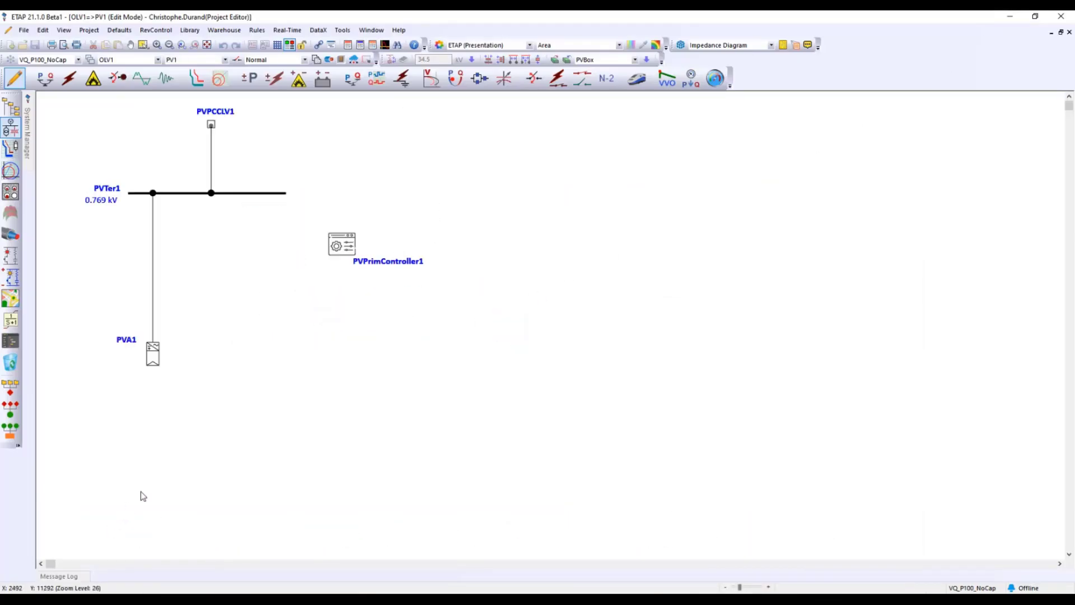
left_click(331, 246)
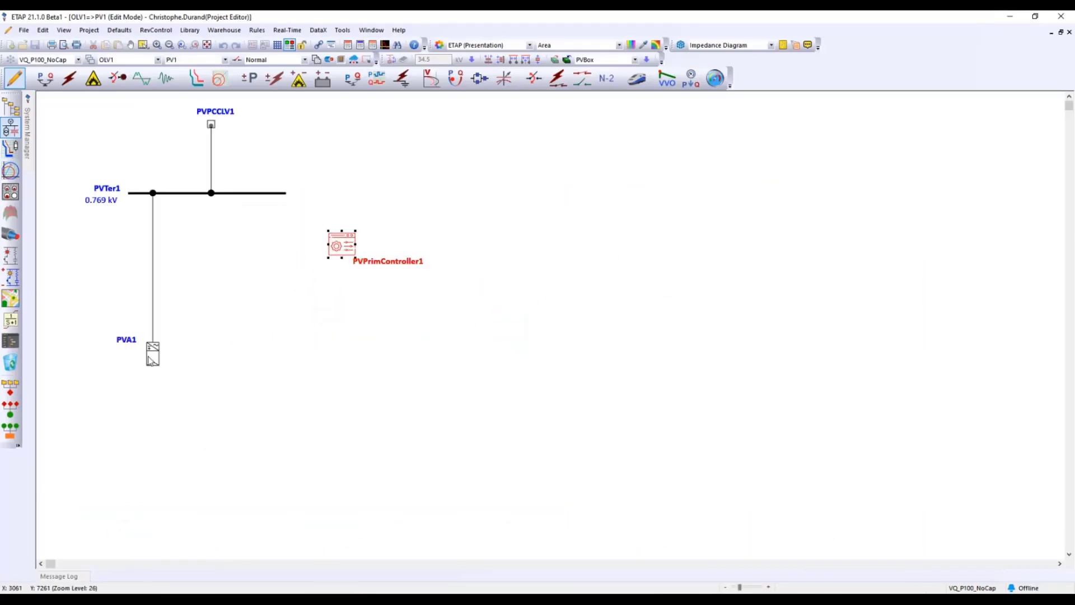
double_click(352, 244)
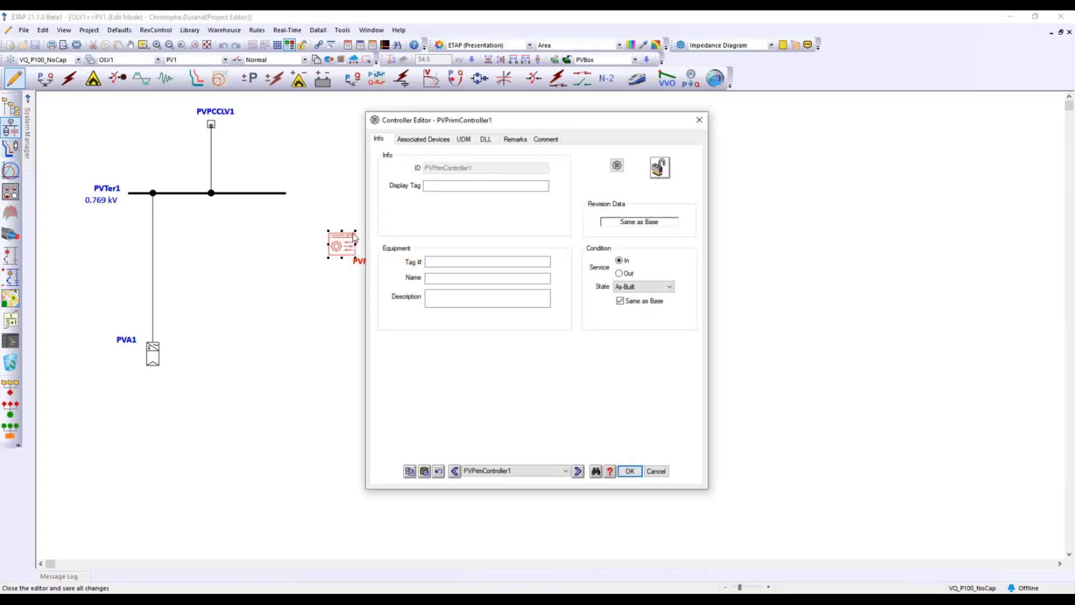
left_click_drag(513, 122, 539, 126)
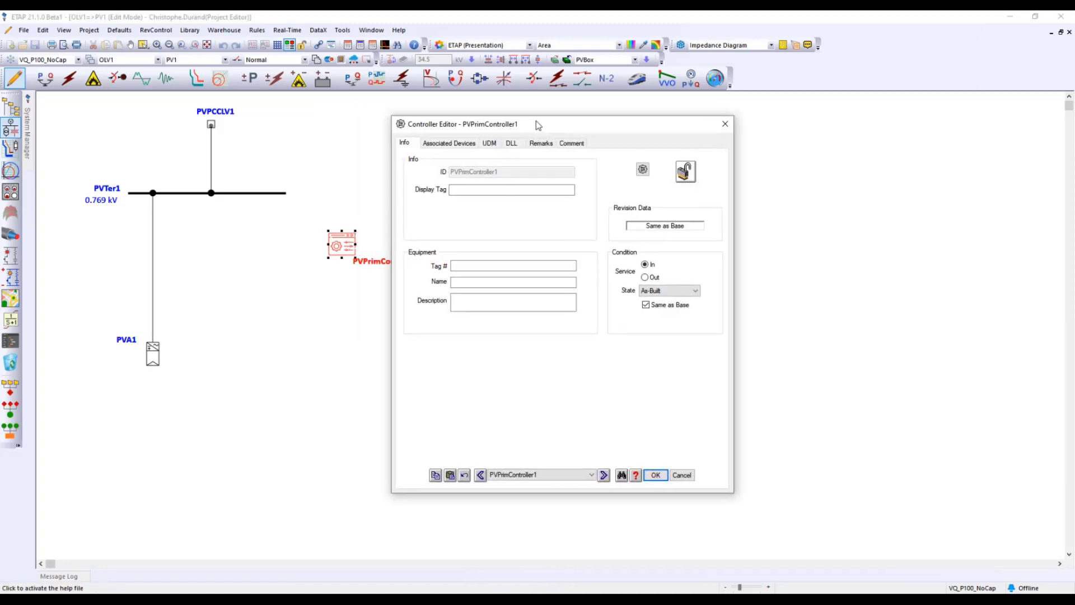
left_click(512, 144)
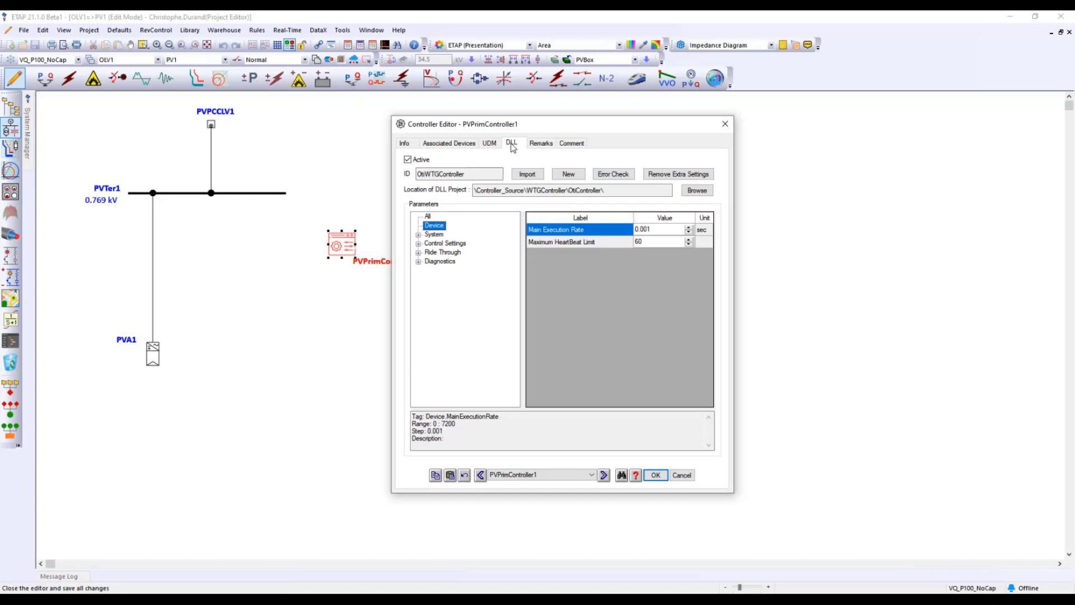
Step: Examine the controller's regc_a Block parameters under Control Settings, including the Inner Control loop KP and KI
left_click(418, 244)
left_click(429, 262)
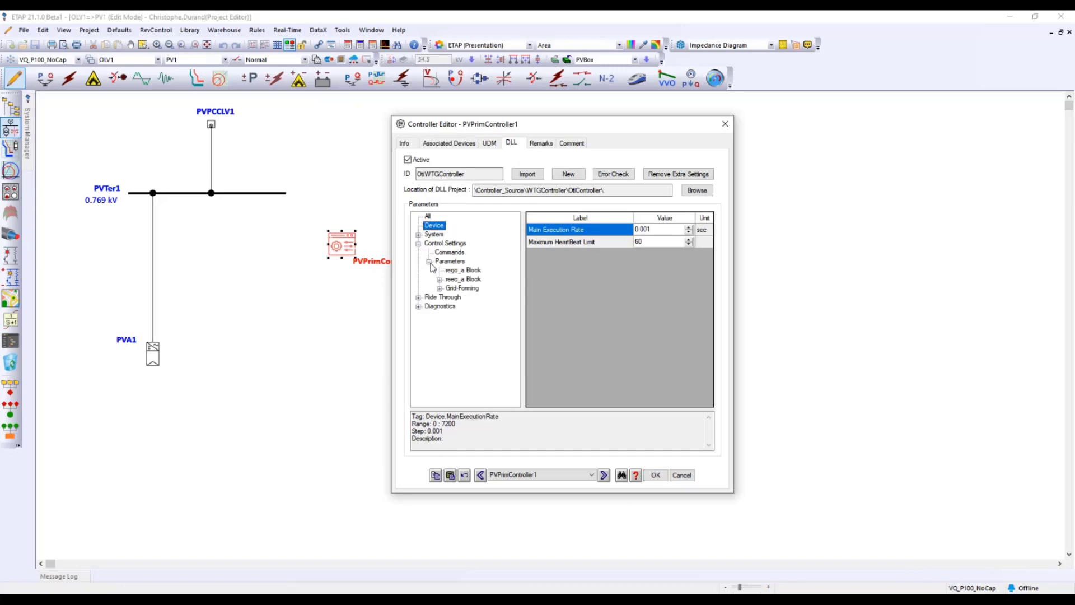
left_click(461, 271)
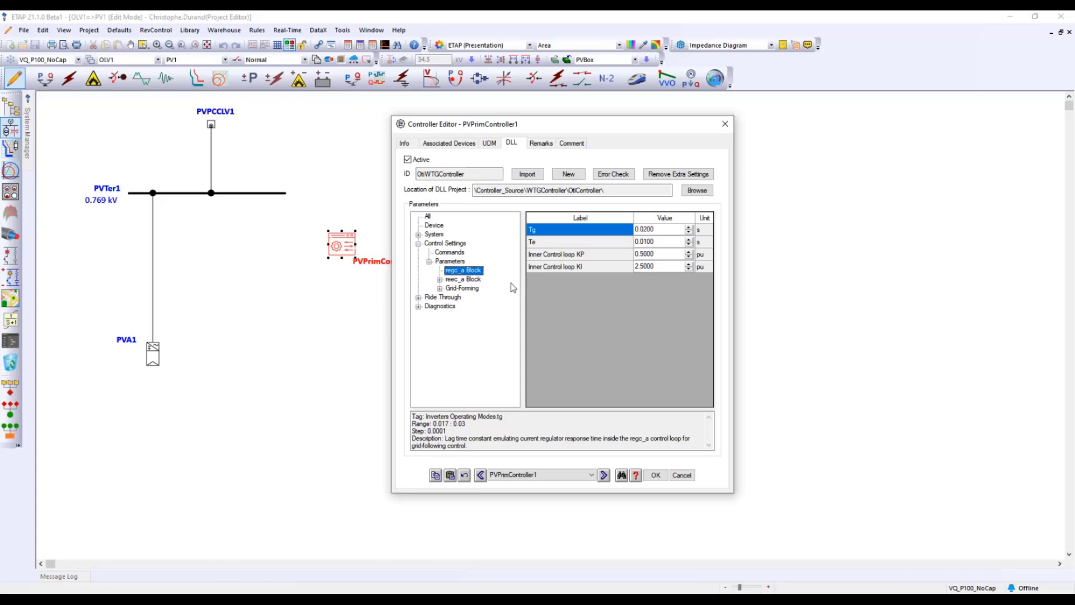
left_click(573, 253)
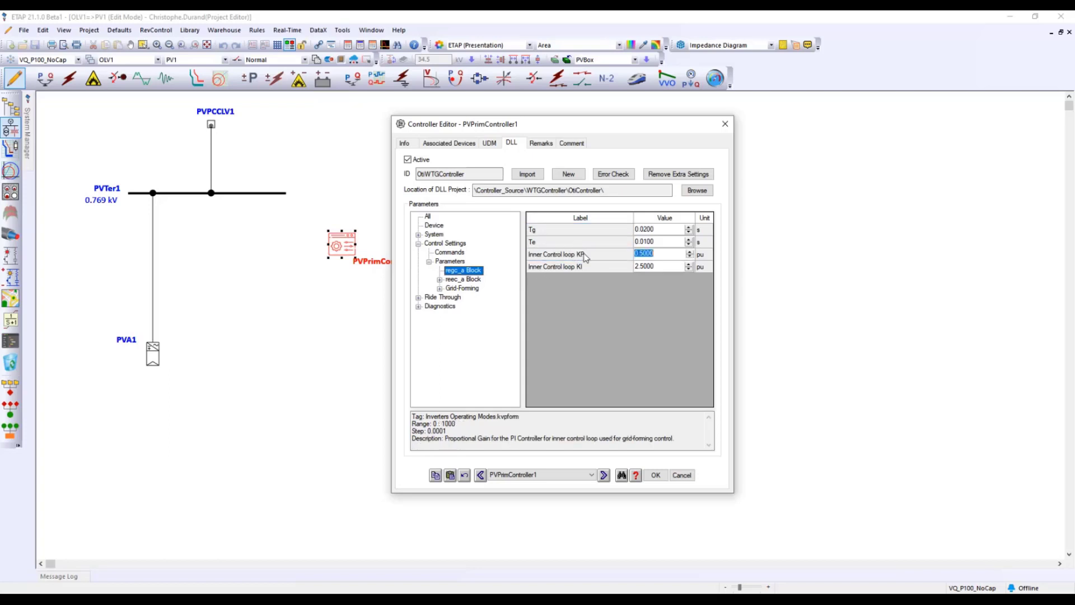
left_click(612, 266)
Step: Inspect the P Control parameters and the Q mode of Q Control within the controller's reec_a Block
left_click(440, 279)
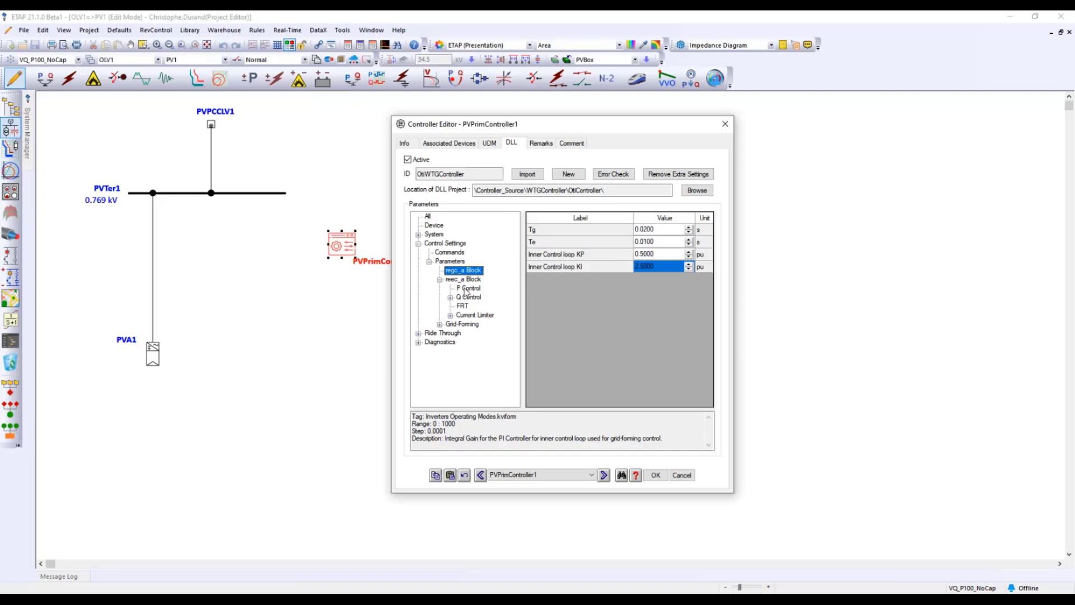
left_click(467, 289)
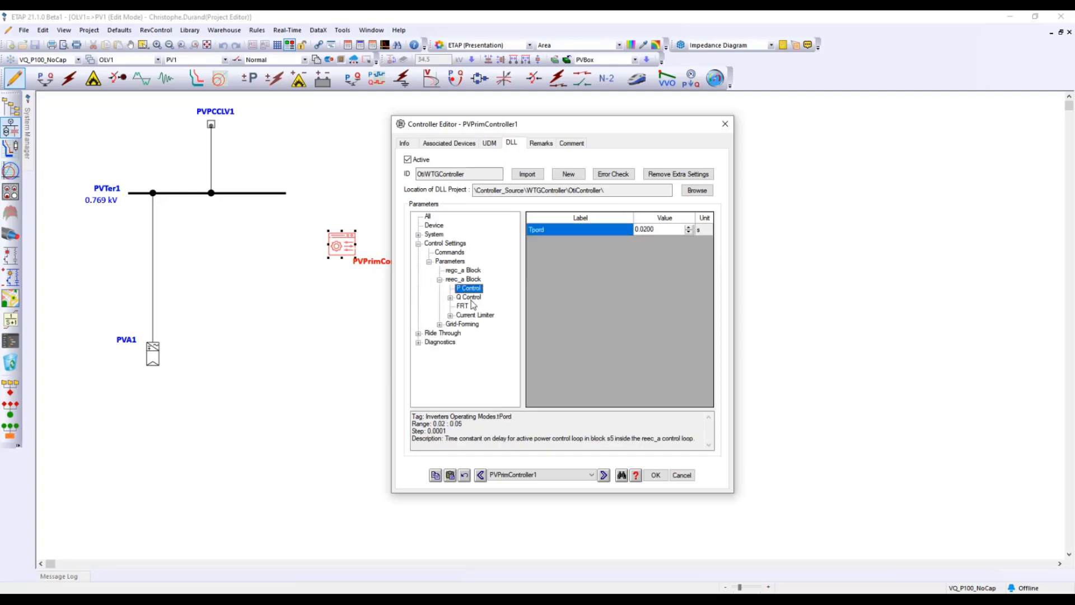
left_click(450, 298)
left_click(470, 307)
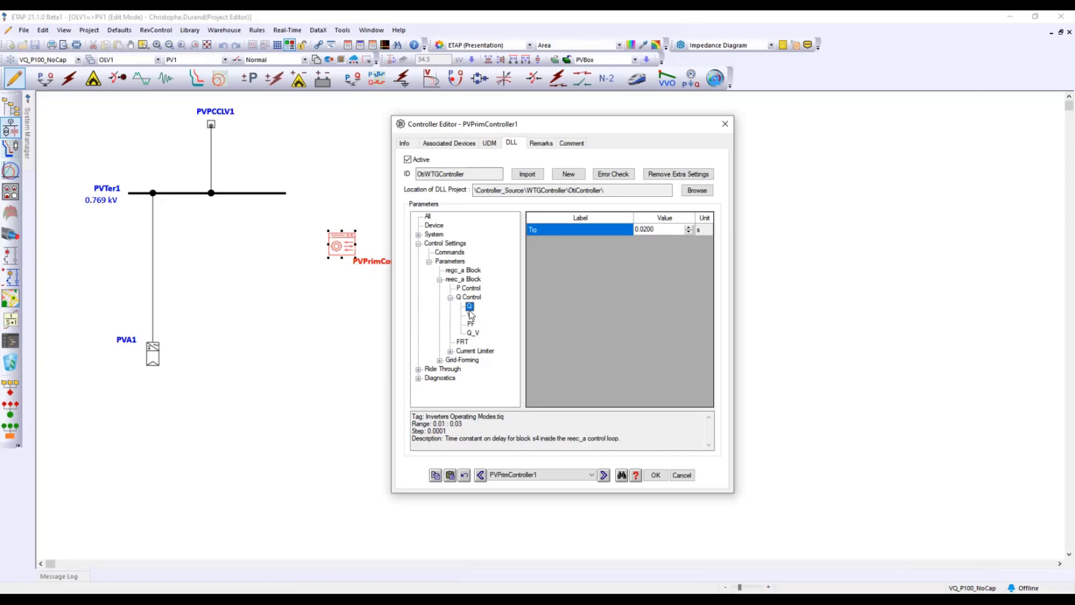
Step: Review the LVRT ride-through settings of PVPrimController1 and close its editor without saving
left_click(418, 369)
left_click(443, 370)
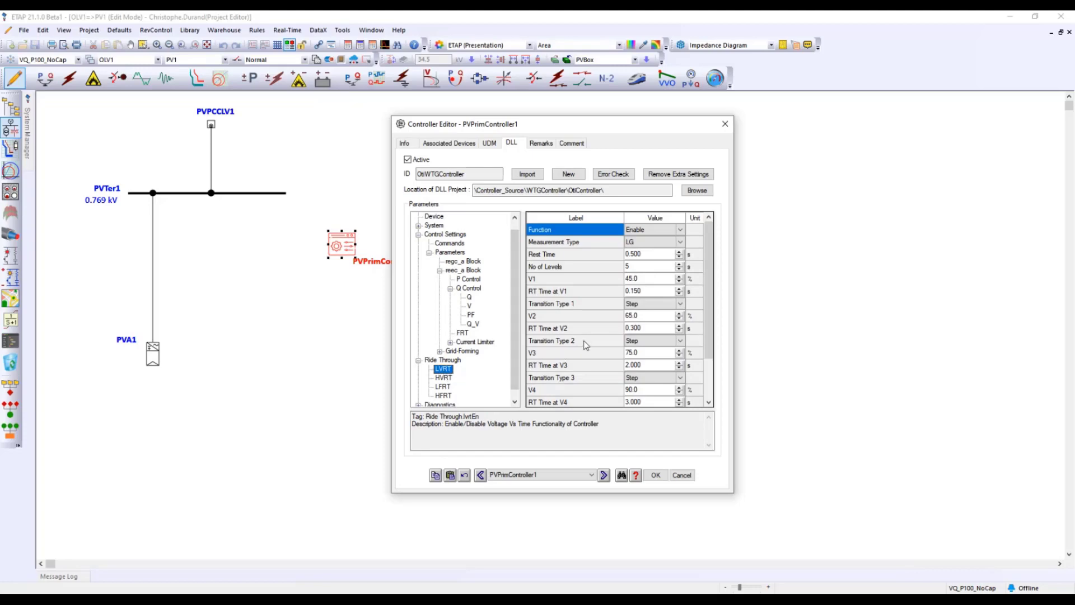
left_click(682, 476)
Step: Return to the OLV1 presentation with the LVRT revision and switch it to Transient Stability Analysis mode
left_click(179, 59)
left_click(173, 70)
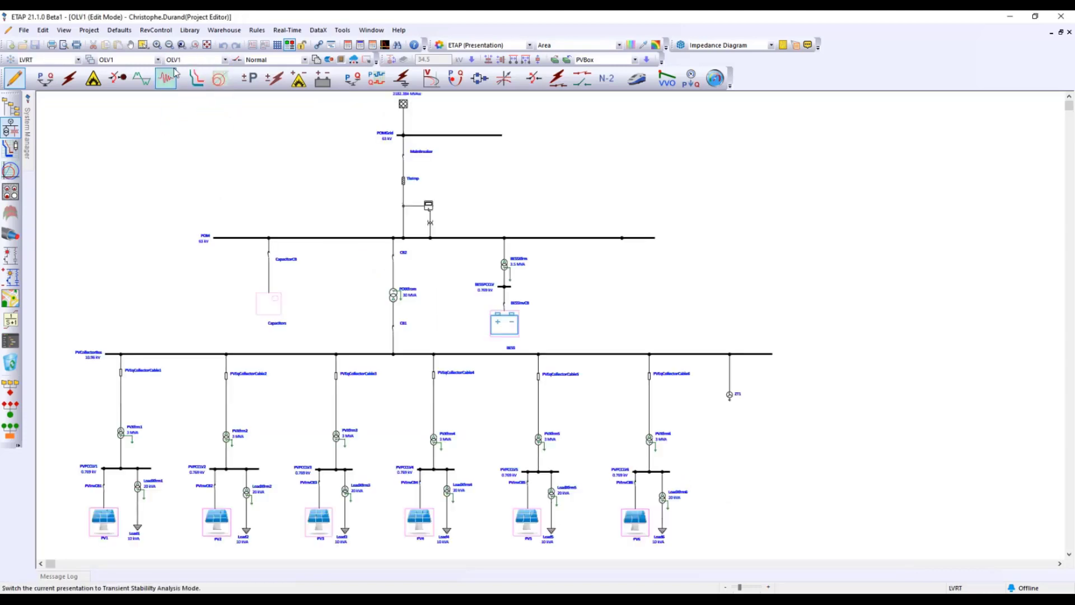
left_click(165, 79)
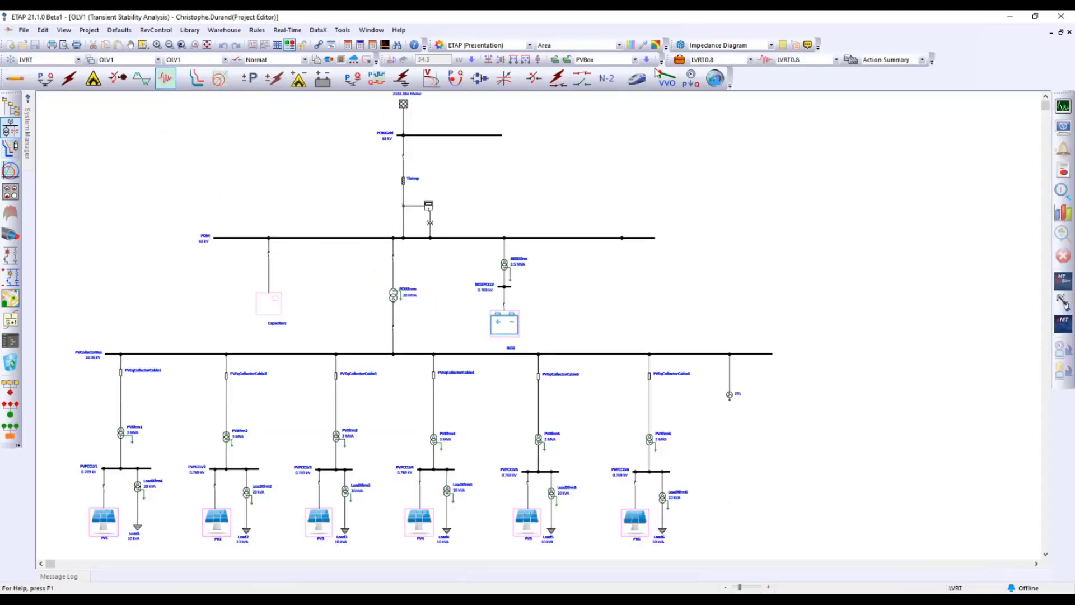
Step: Review the VoltageDrop event's Voltage Impact action and its alternative action types in the LVRT0.8 study case, and close it without changes
left_click(679, 60)
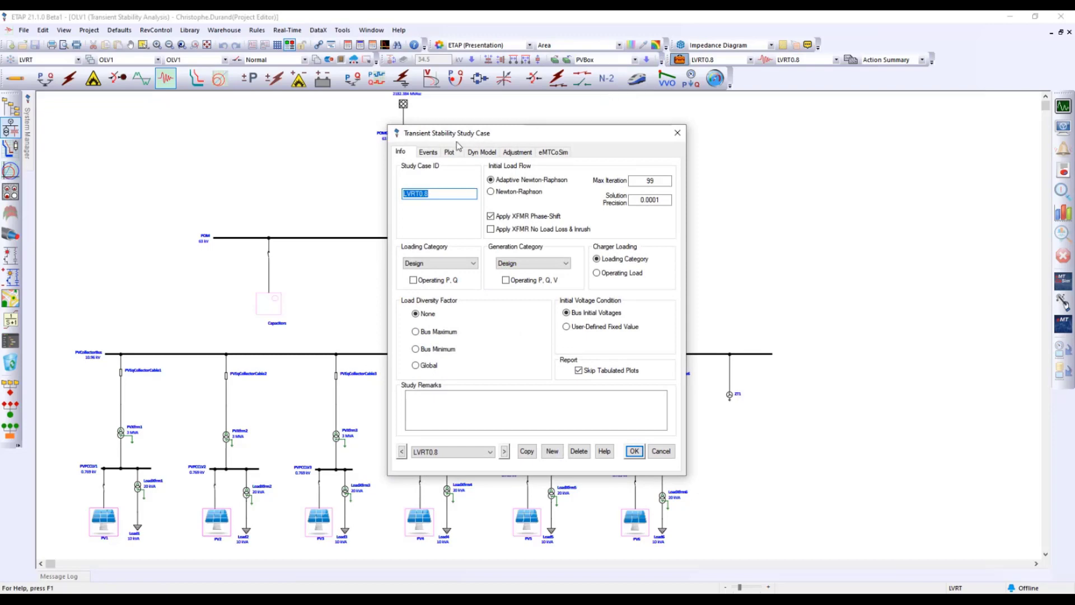
left_click(428, 152)
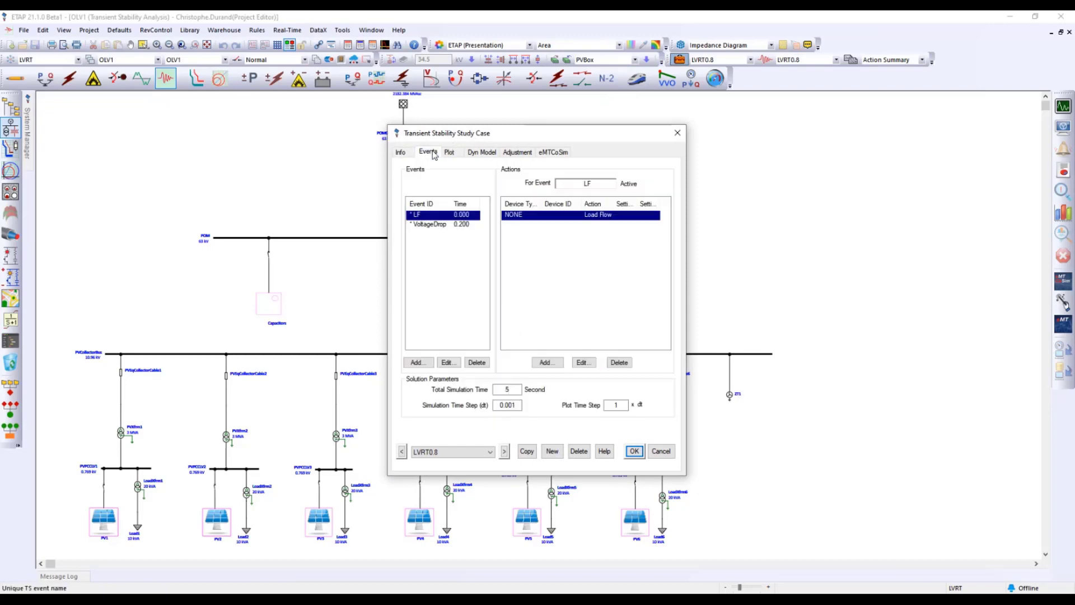
left_click(465, 226)
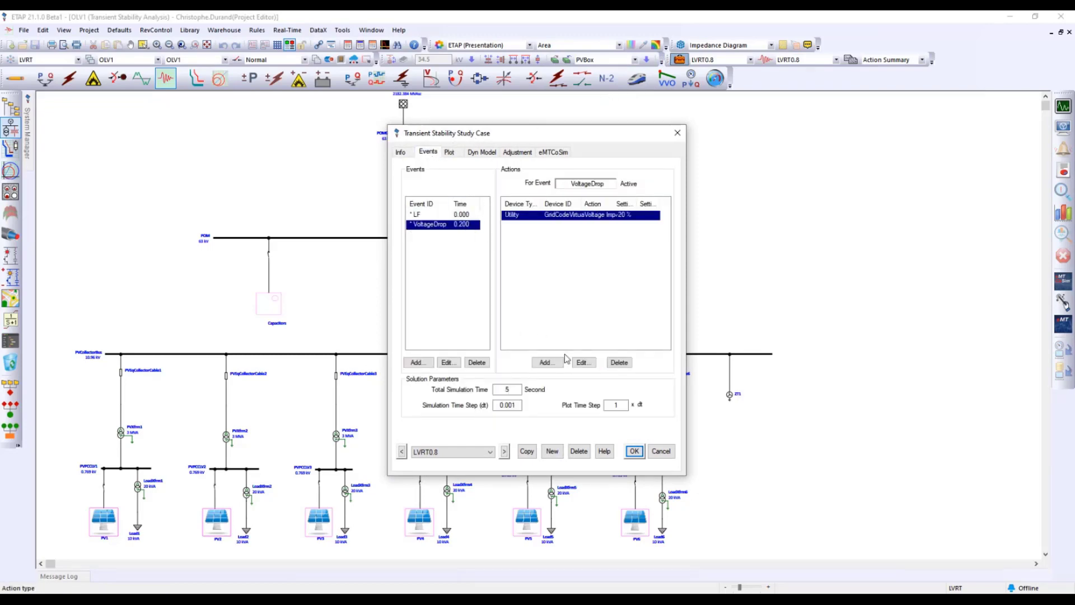
left_click(581, 362)
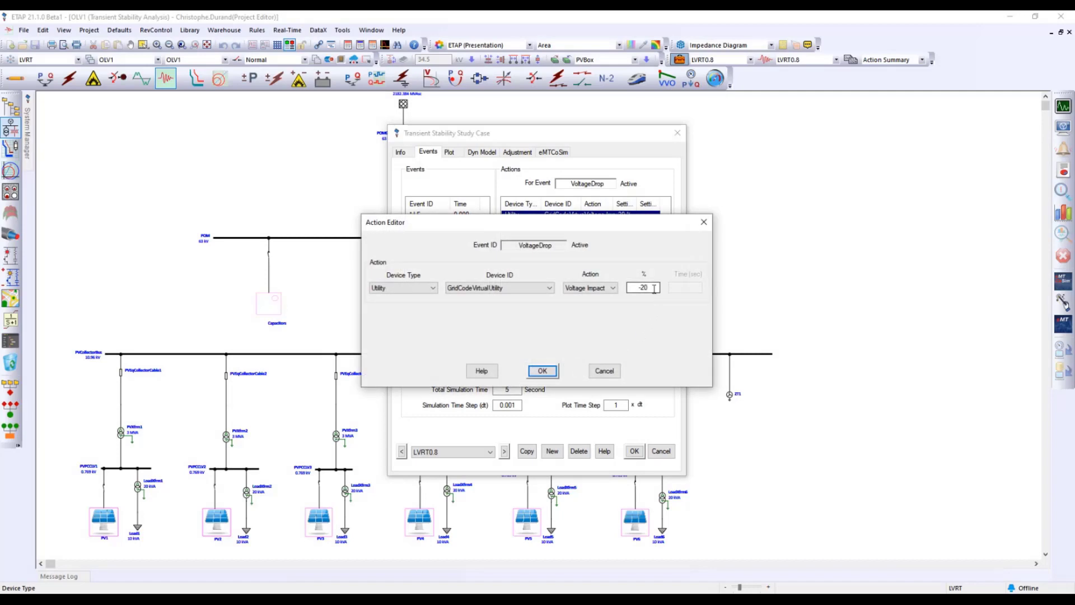
left_click_drag(649, 287, 632, 290)
left_click(616, 289)
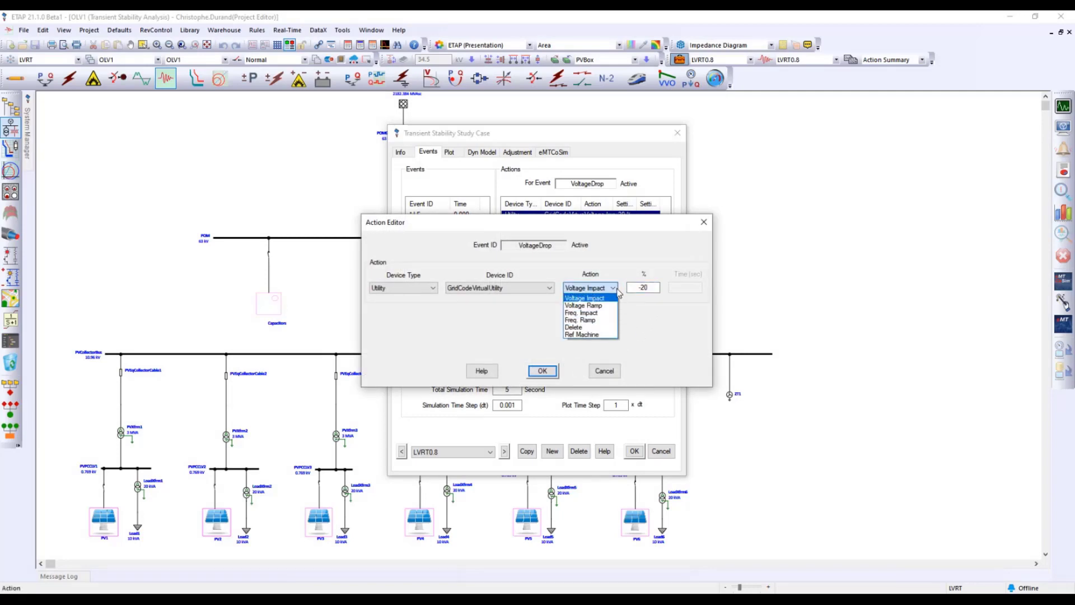
left_click(617, 289)
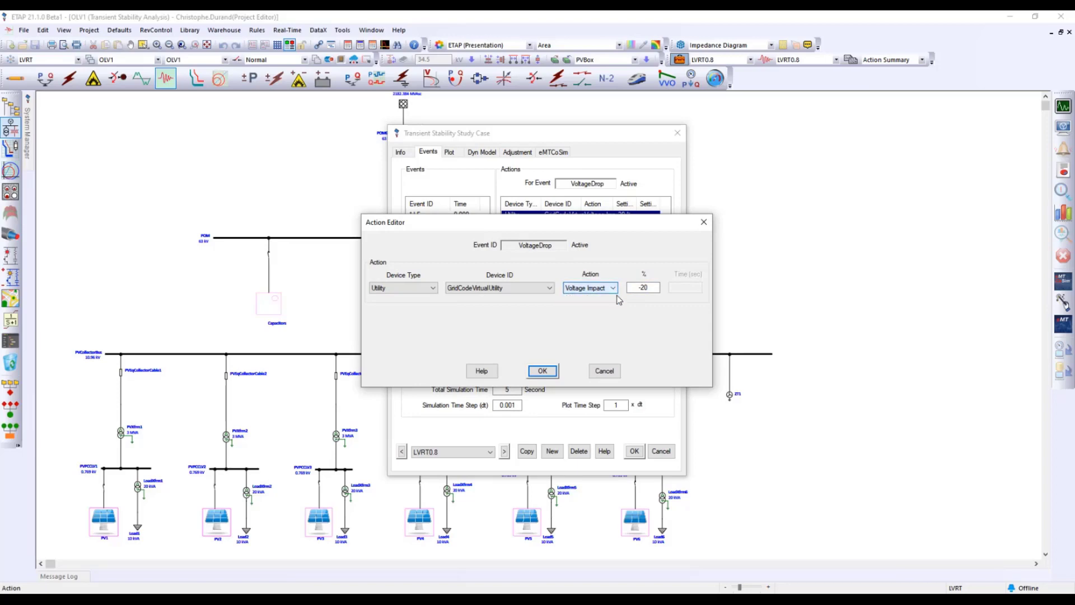
left_click(605, 371)
left_click(665, 456)
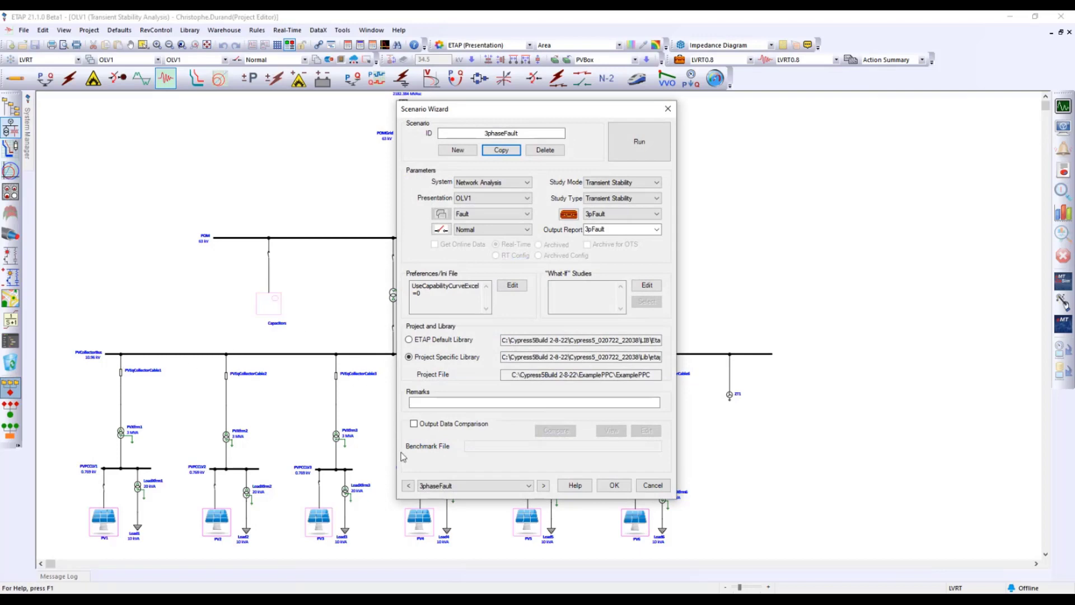
Step: Select the LVRT0.8 scenario in the Scenario Wizard and run its transient stability study
left_click(442, 485)
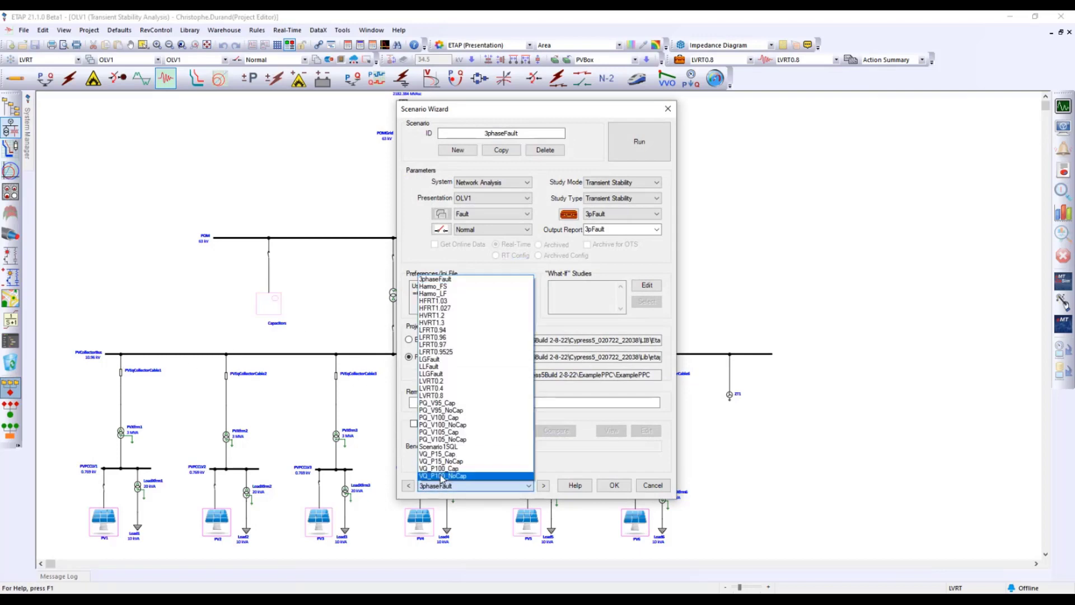
left_click(437, 395)
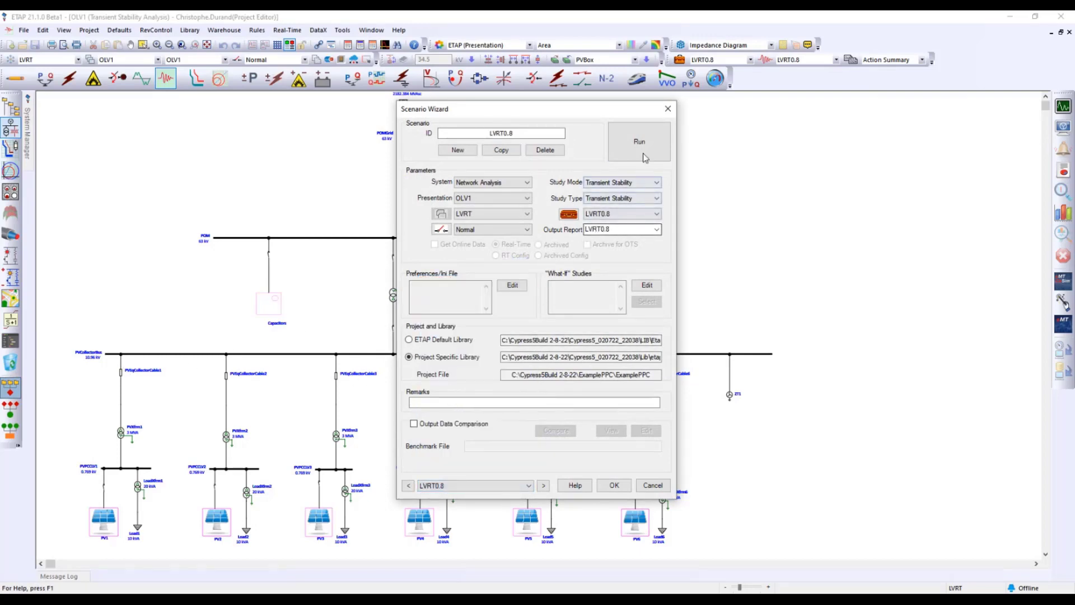
left_click(654, 138)
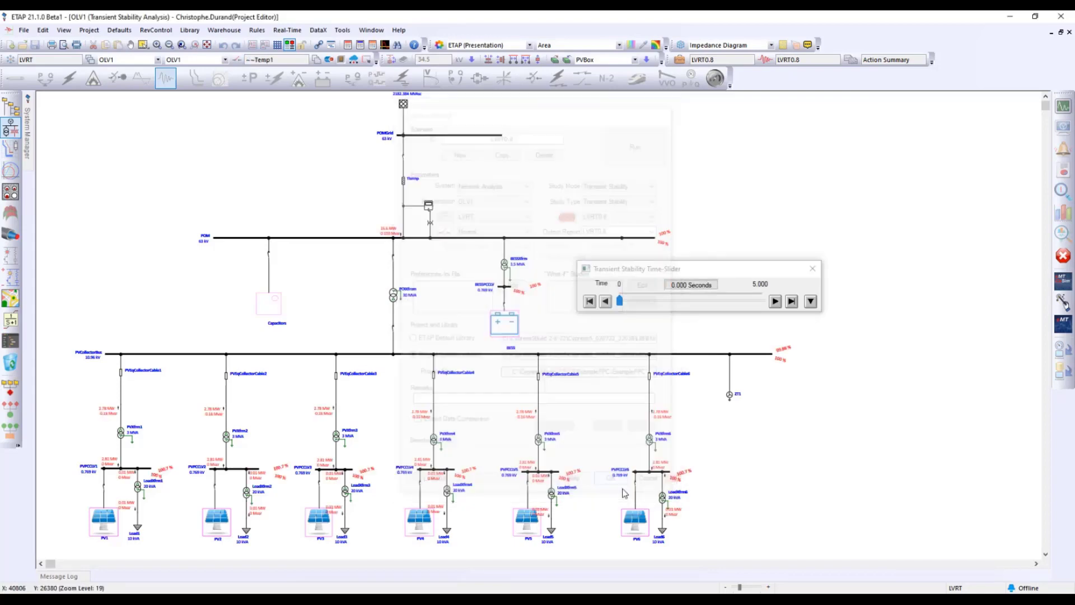
Step: Set the transient results display to about 0.748 seconds and plot the PVXfrm1 branch's To-side MW, Mvar, MVA and RMS current
left_click_drag(619, 301, 643, 308)
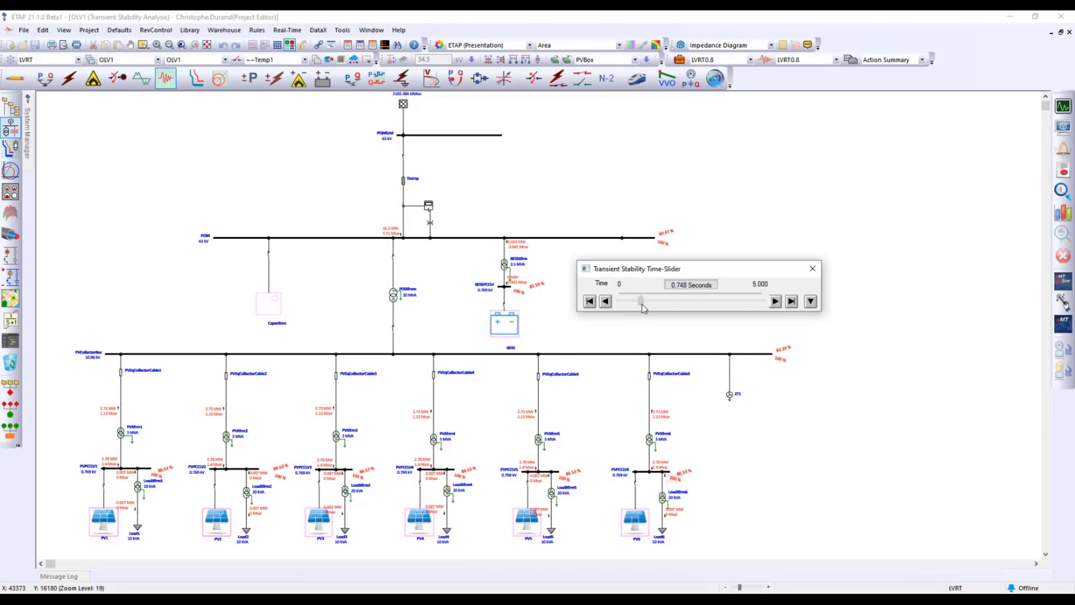
left_click(1063, 213)
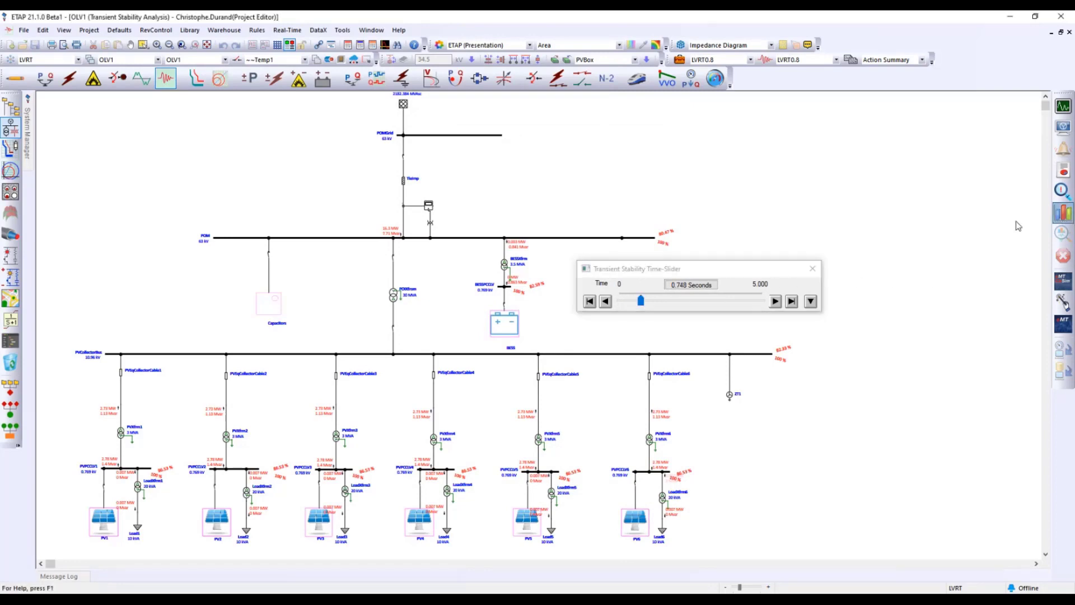
left_click(460, 219)
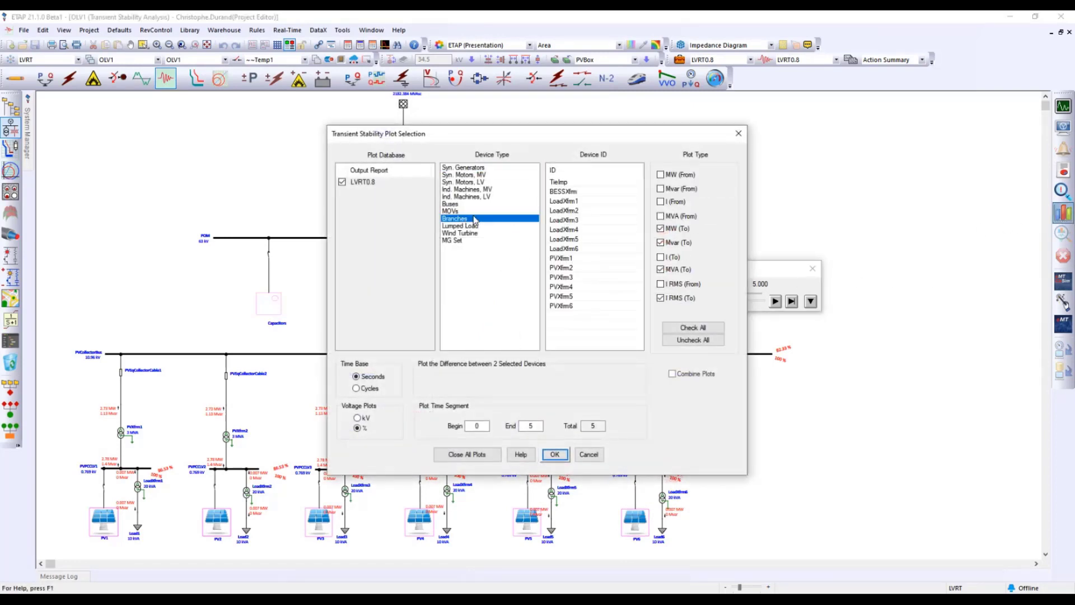
left_click(565, 259)
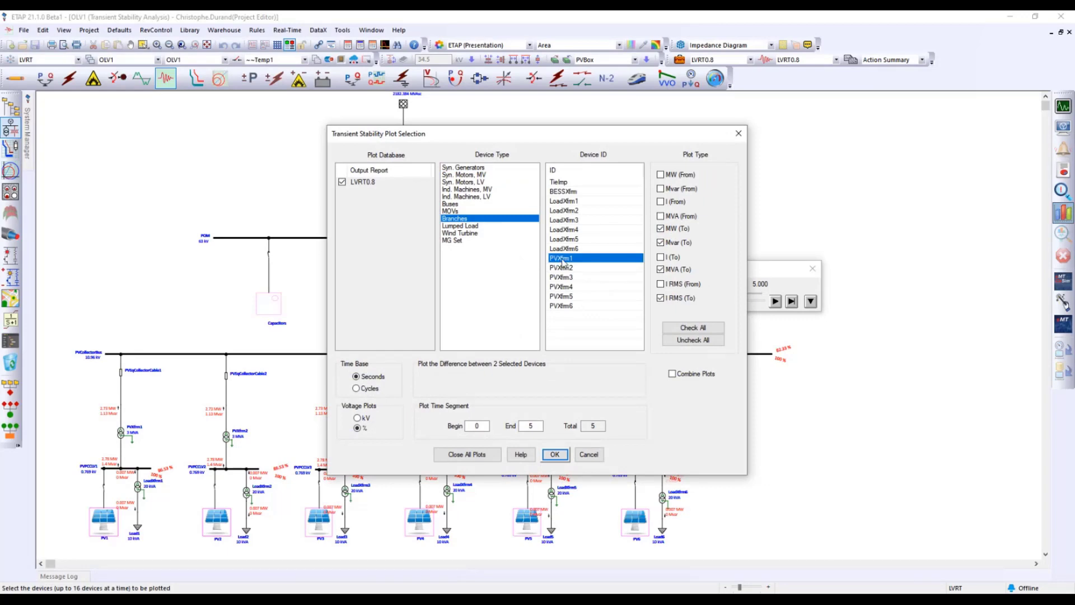
left_click(554, 454)
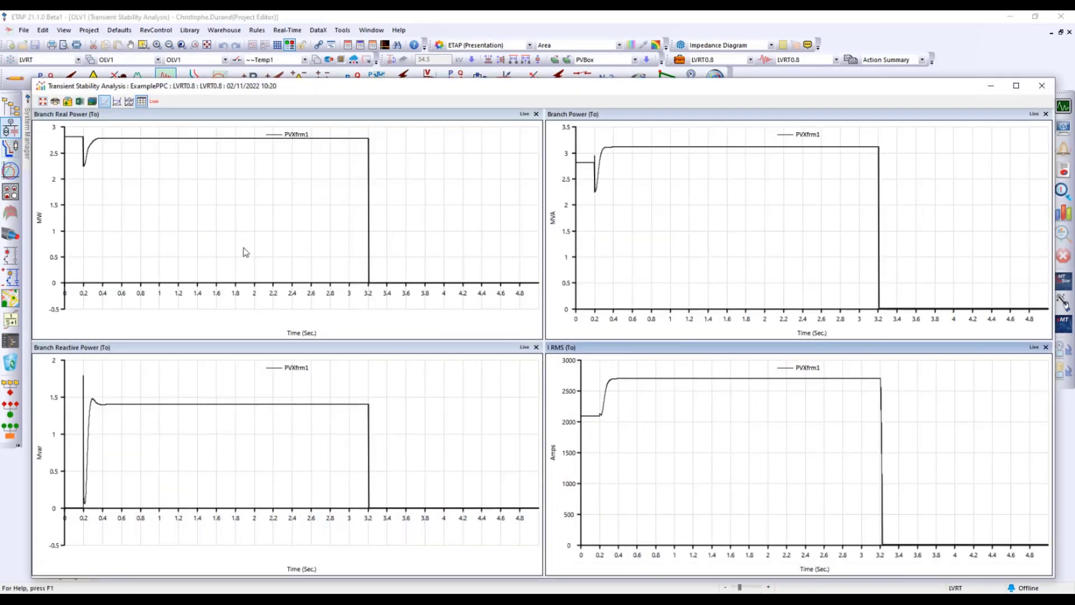
Step: Read the PVXfrm1 LVRT curves at about 3.3 to 3.4 seconds with the plot cursor, and close the plots
left_click(246, 401)
left_click(128, 101)
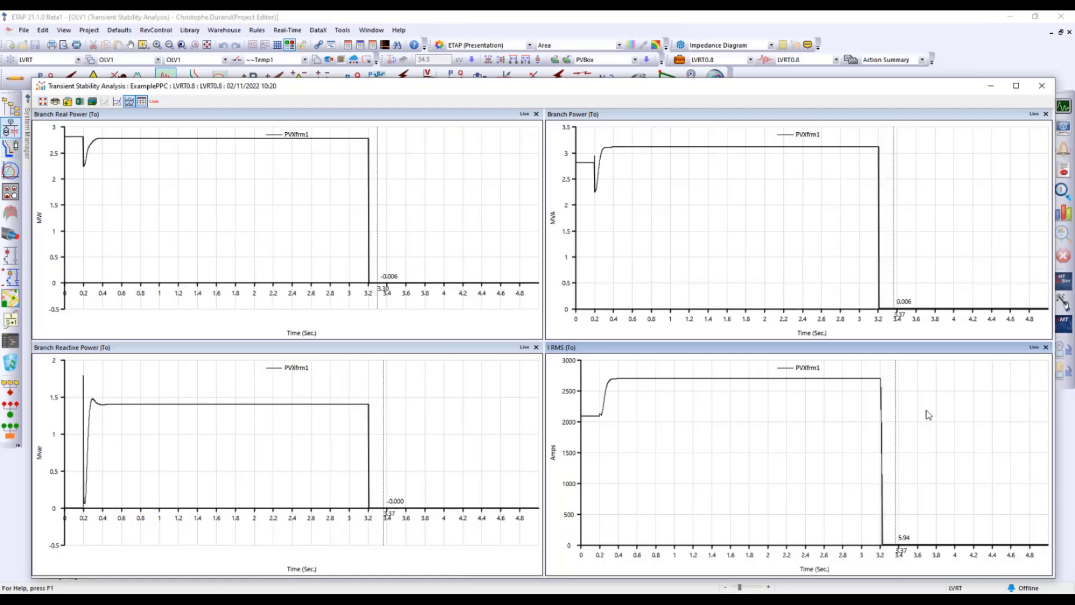
left_click(1042, 87)
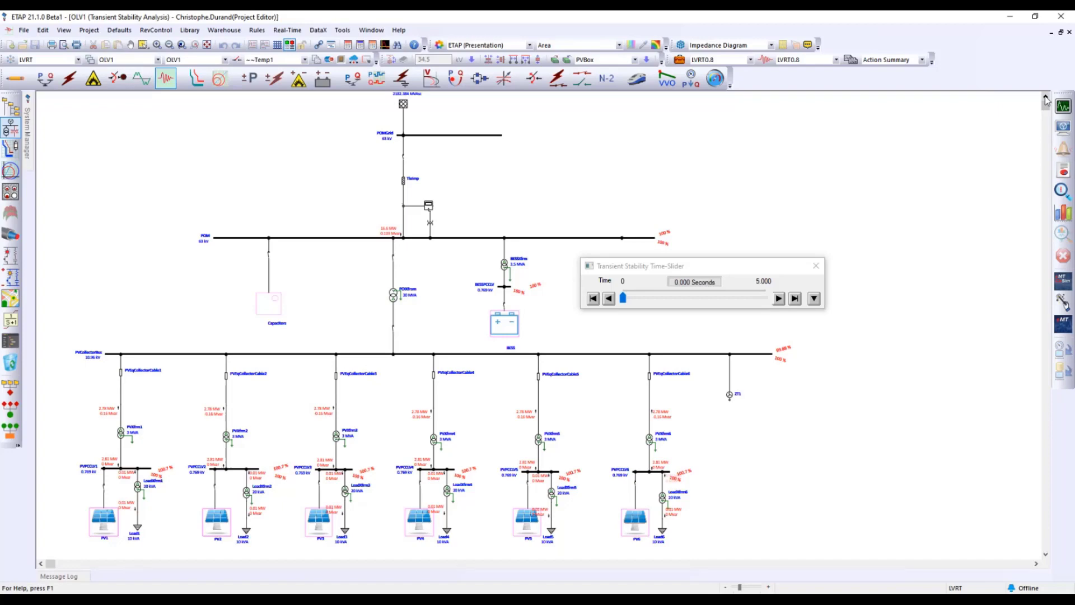
Step: Select the HFRT1.027 scenario in the Scenario Wizard and review the FrequencRais event's frequency impact action in its study case
left_click(11, 394)
left_click(446, 486)
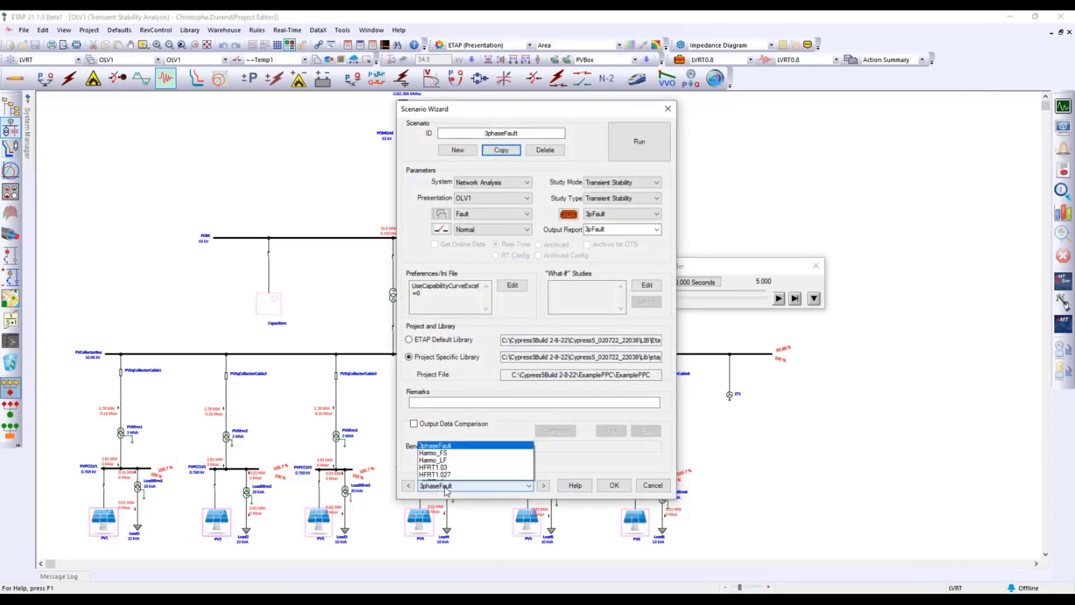
left_click(442, 308)
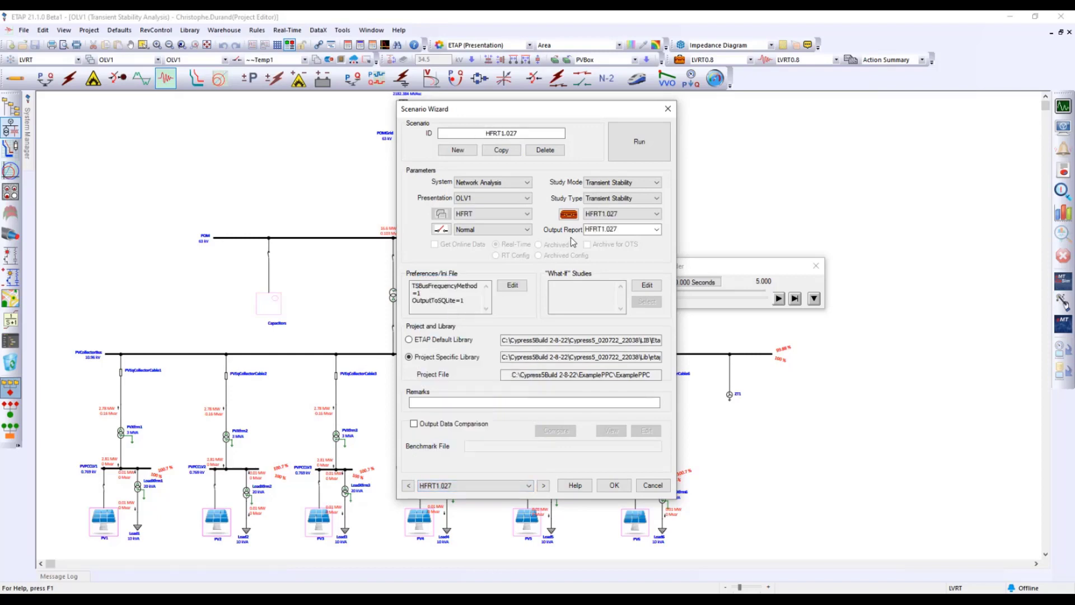
left_click(574, 215)
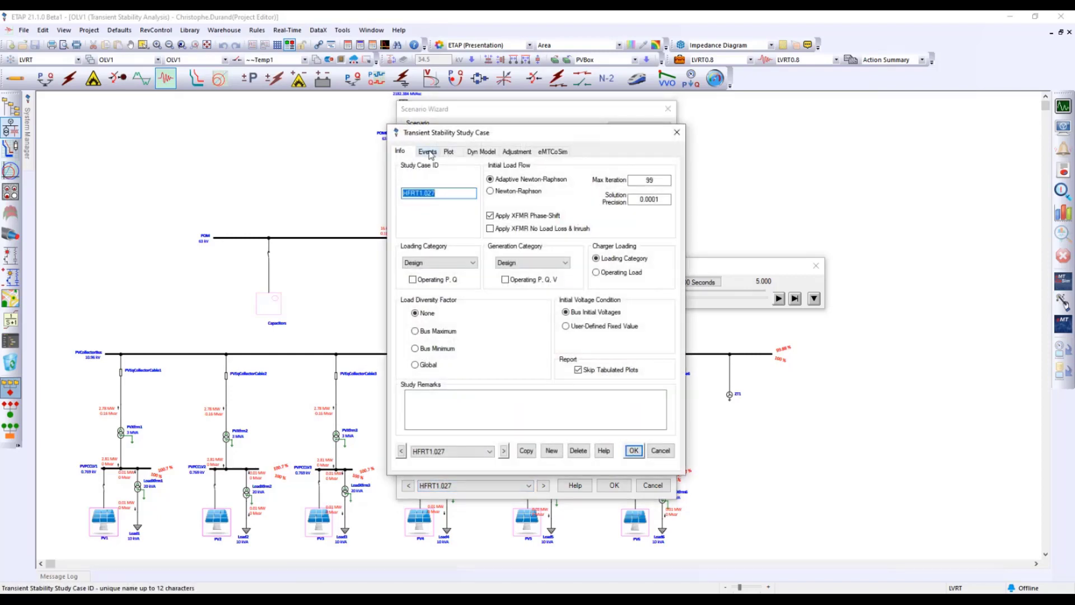
left_click(428, 151)
left_click(463, 225)
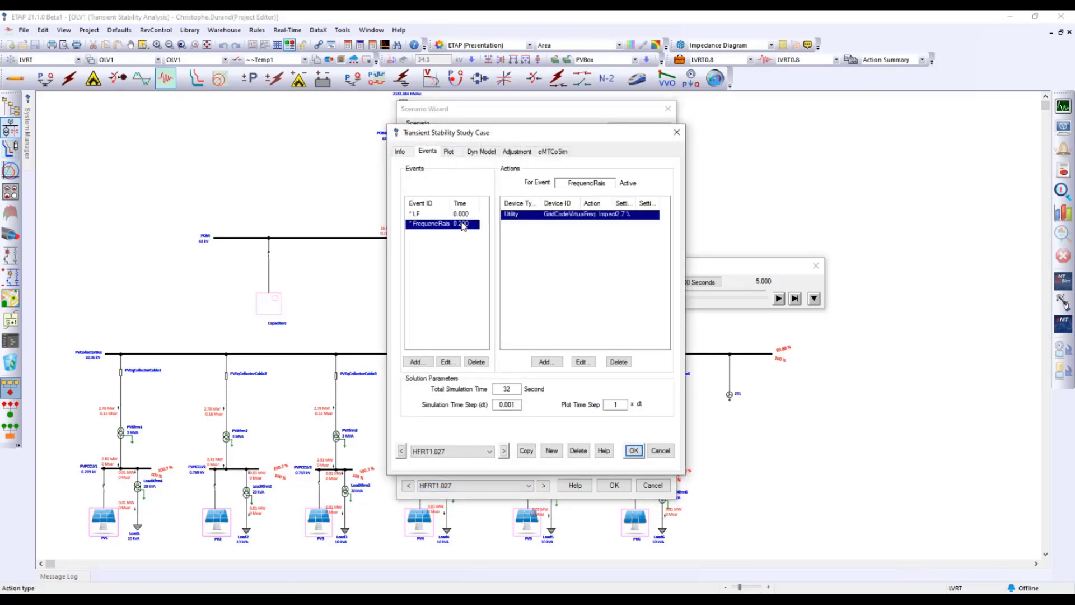
left_click(633, 450)
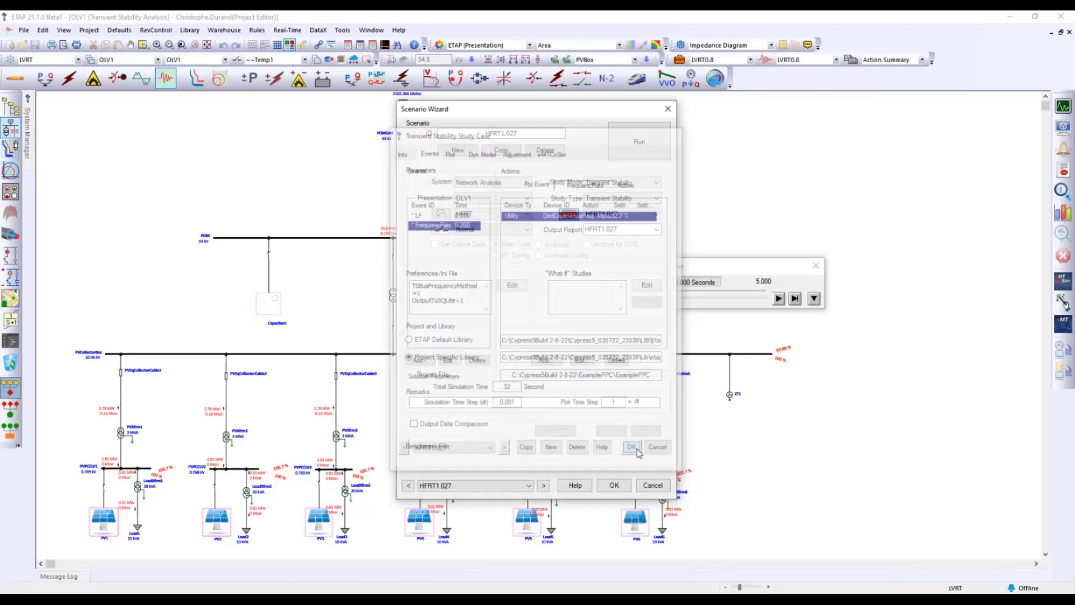
Step: Run the HFRT1.027 transient stability study and plot the POM bus results
left_click(635, 150)
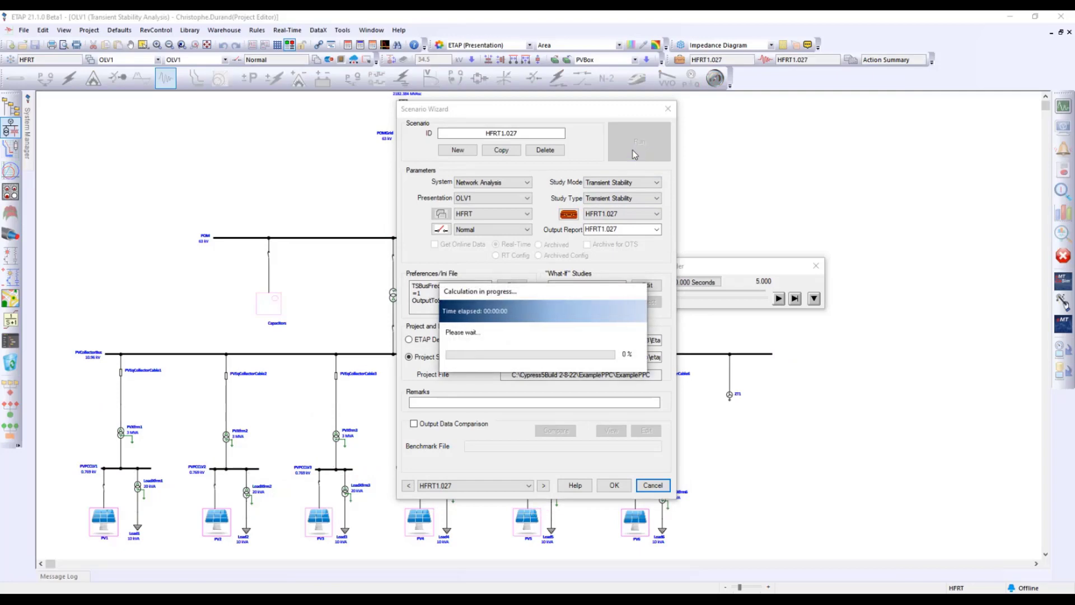
left_click(614, 484)
left_click(1062, 212)
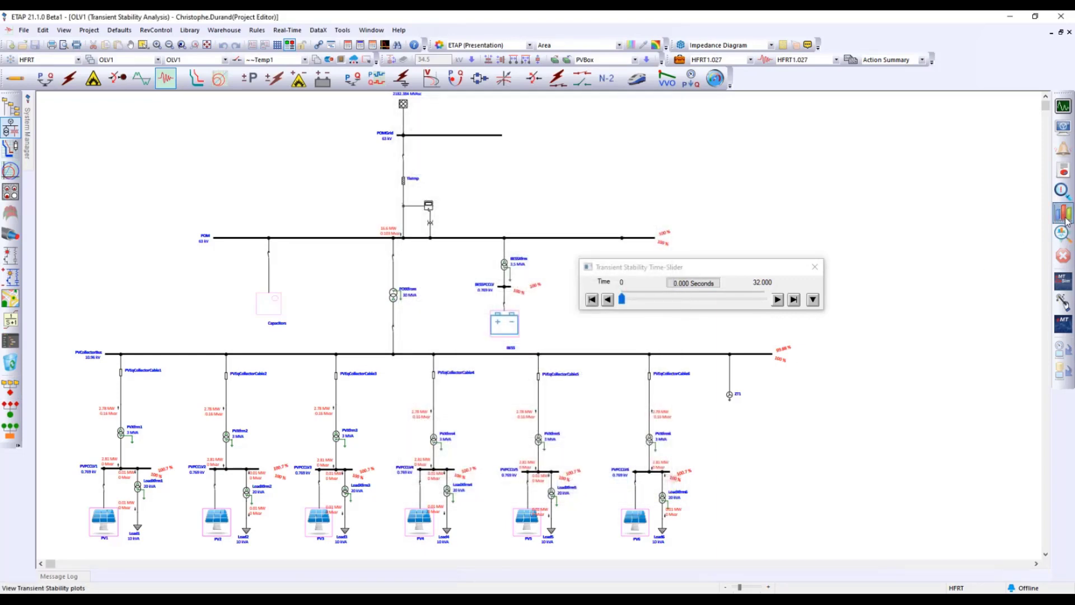
left_click(465, 204)
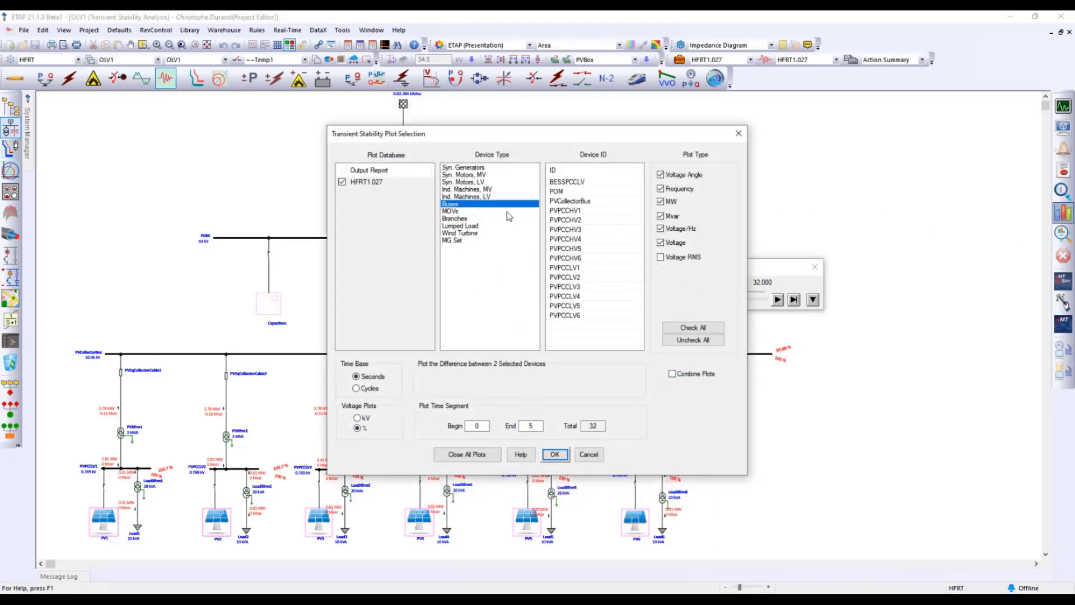
left_click(560, 191)
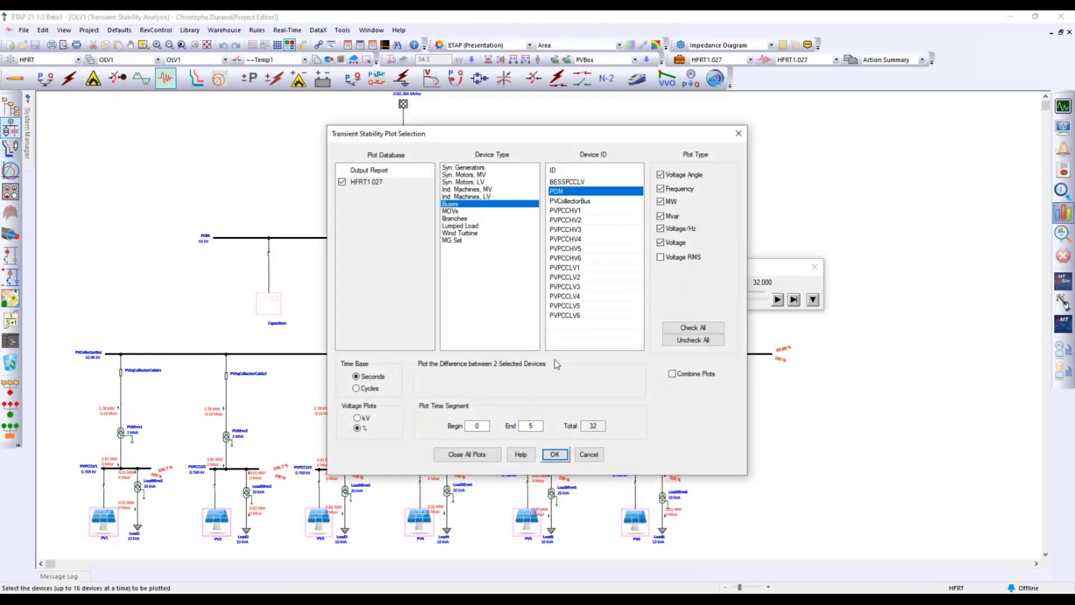
left_click(553, 454)
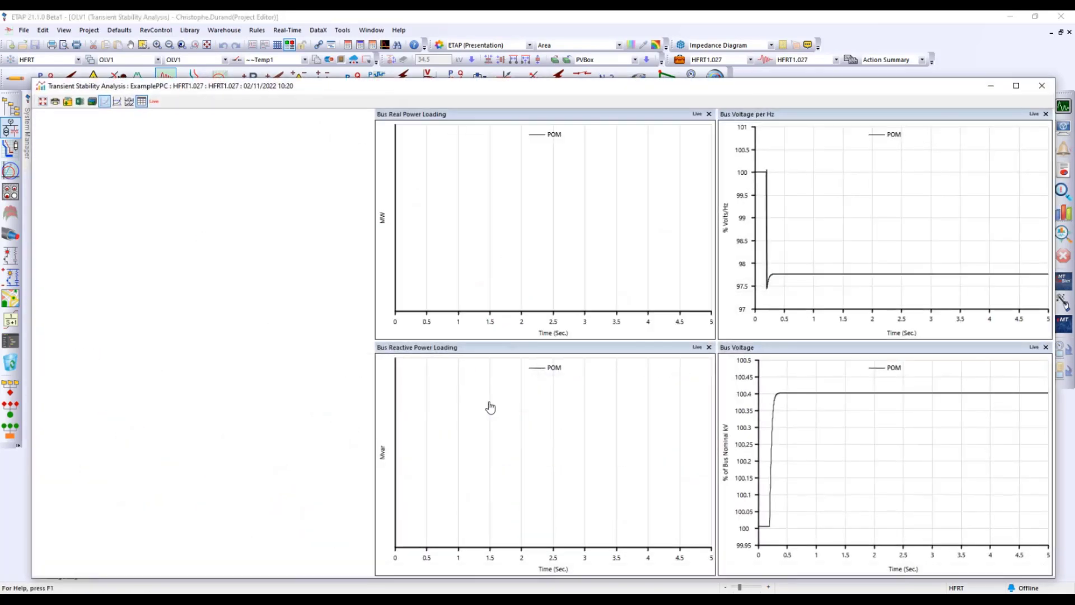
Step: Read the POM bus frequency curve with the plot cursor and close the bus plots
left_click(130, 100)
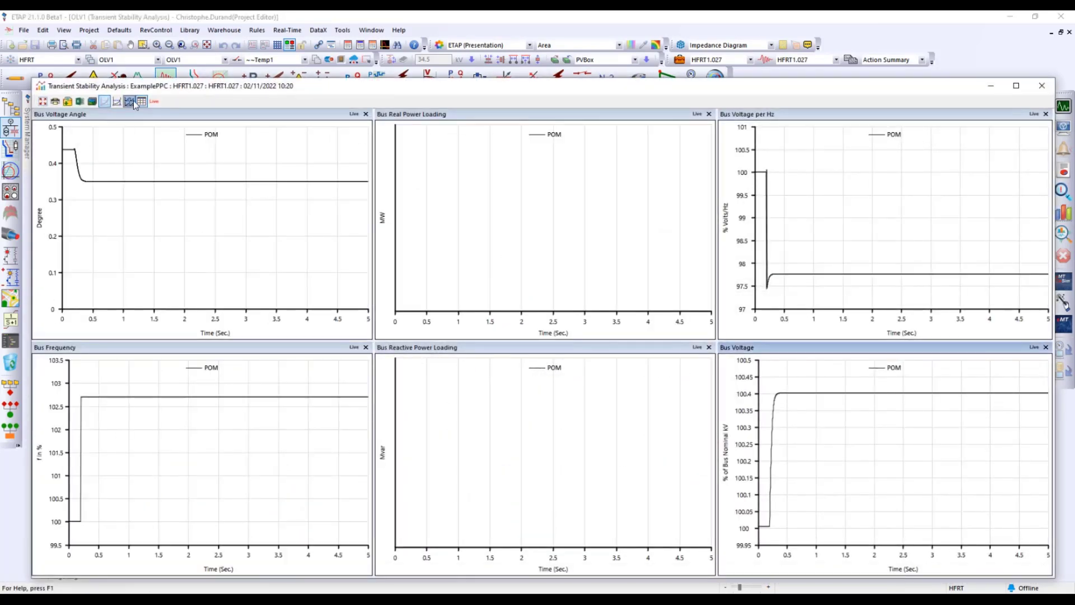
left_click_drag(77, 336, 279, 365)
left_click(1042, 86)
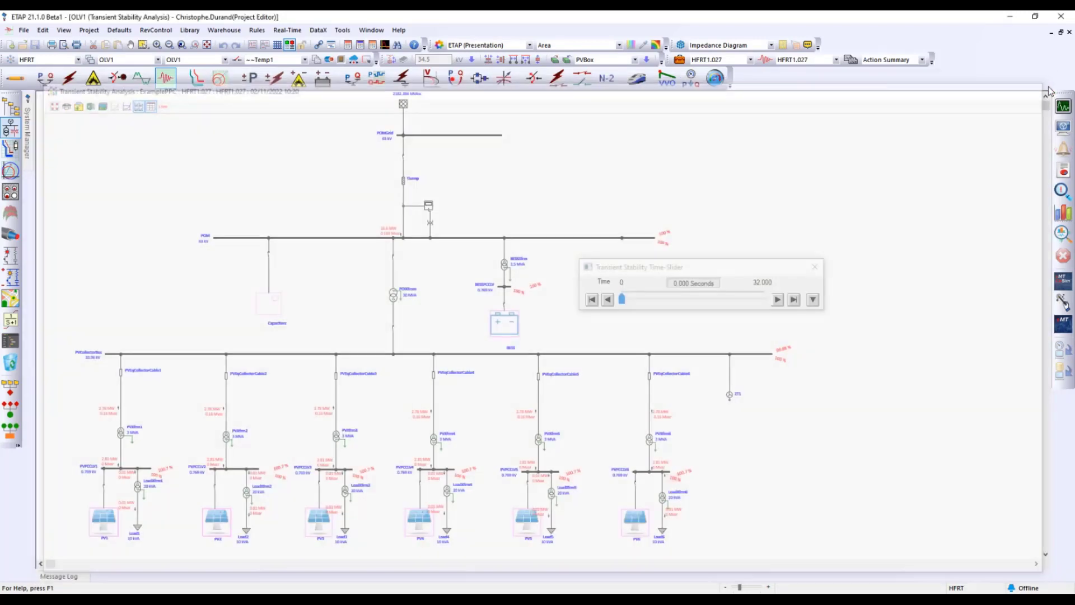
Step: Plot the PVXfrm1 branch's To-side MW, MVA, current and RMS current for HFRT1.027, read the settled values with the plot cursor, and close the plots
left_click(1059, 214)
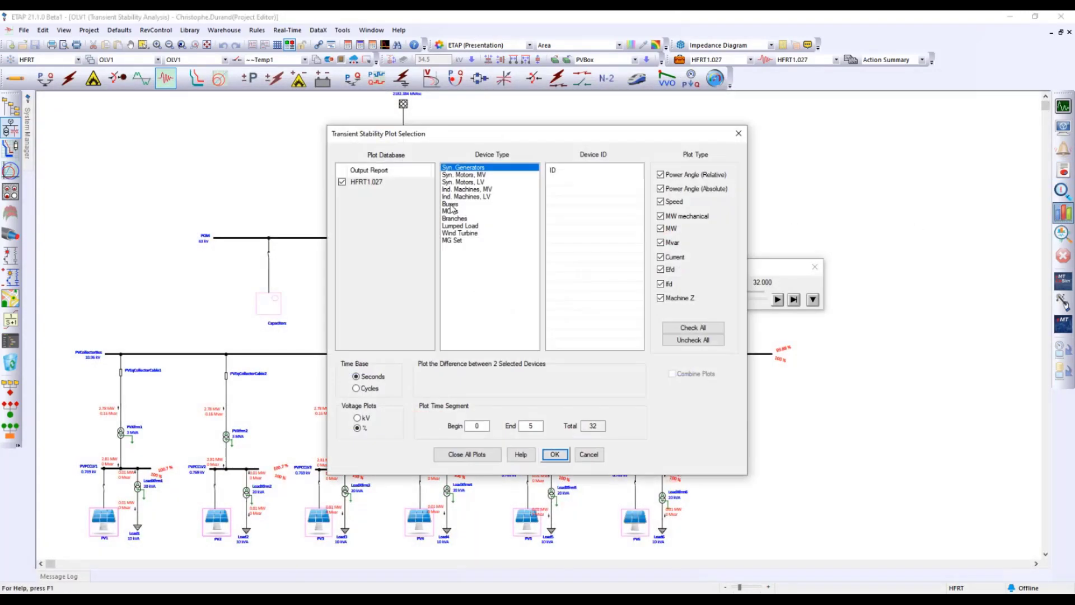
left_click(455, 219)
left_click(567, 258)
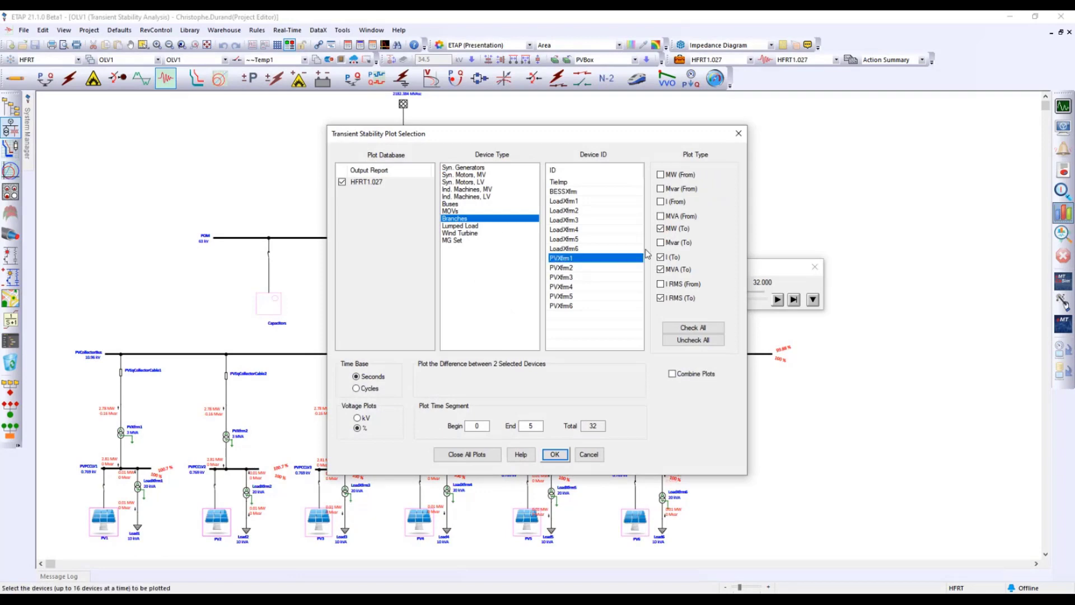
left_click(554, 454)
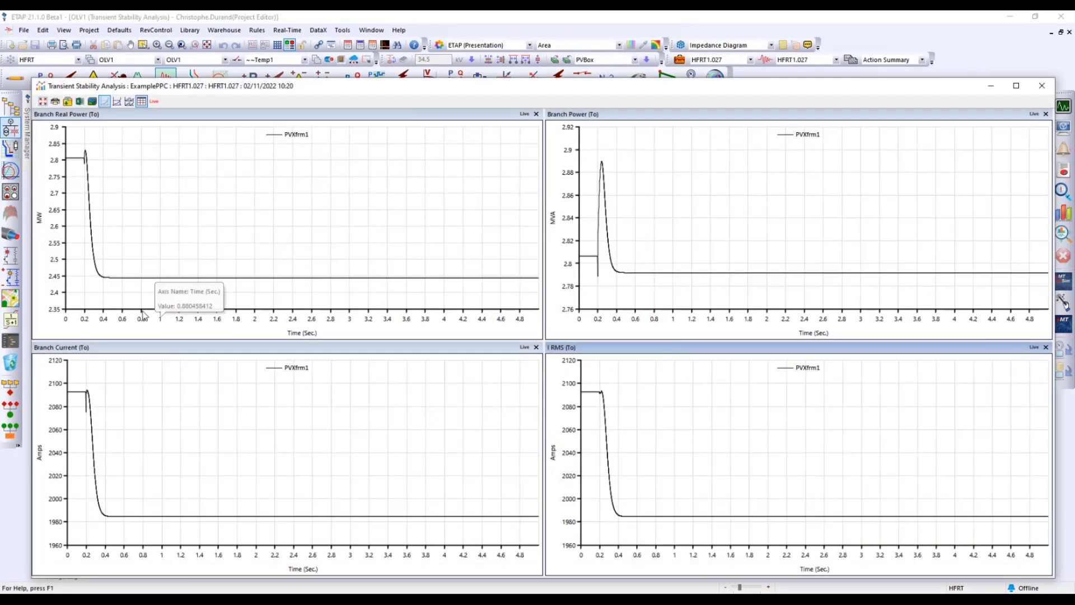
left_click(129, 100)
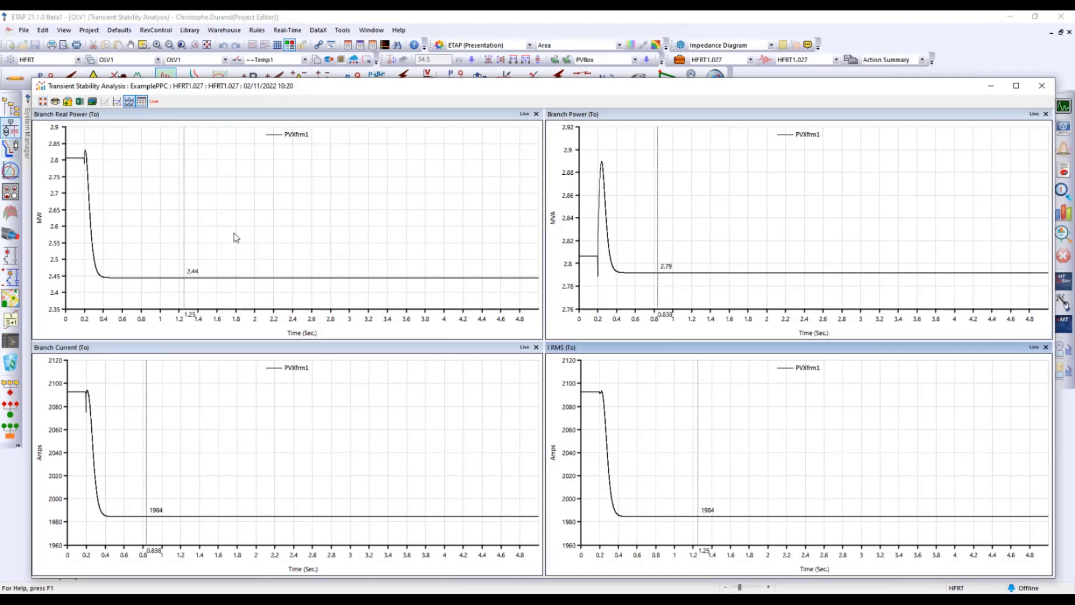
left_click(1034, 93)
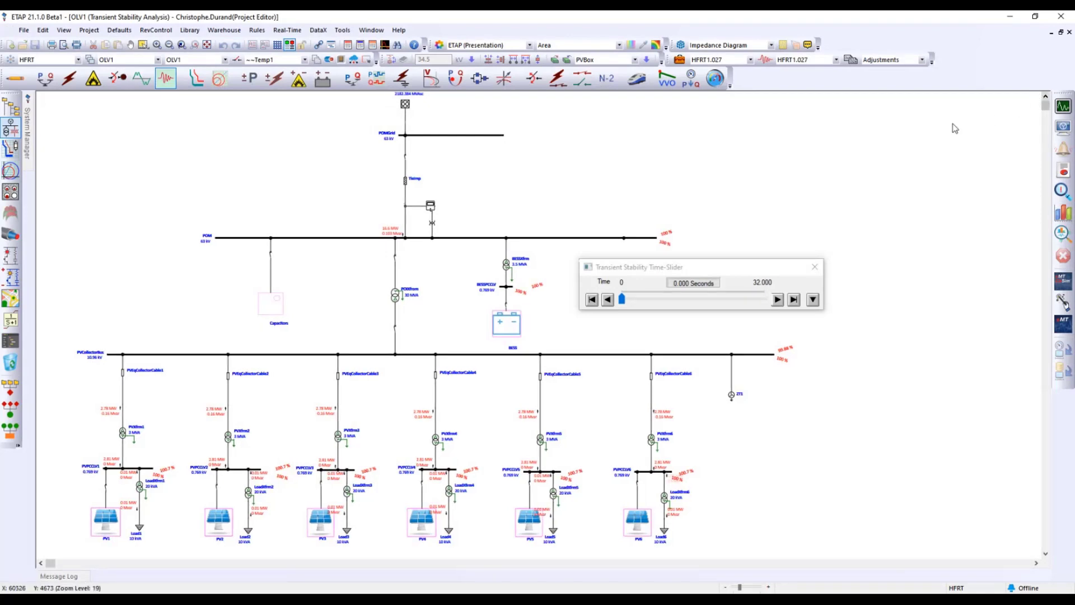
Step: Switch OLV1 to Harmonic Analysis mode and bring up the impedance magnitude and angle plots for POM and PVPCCLV1
left_click(141, 81)
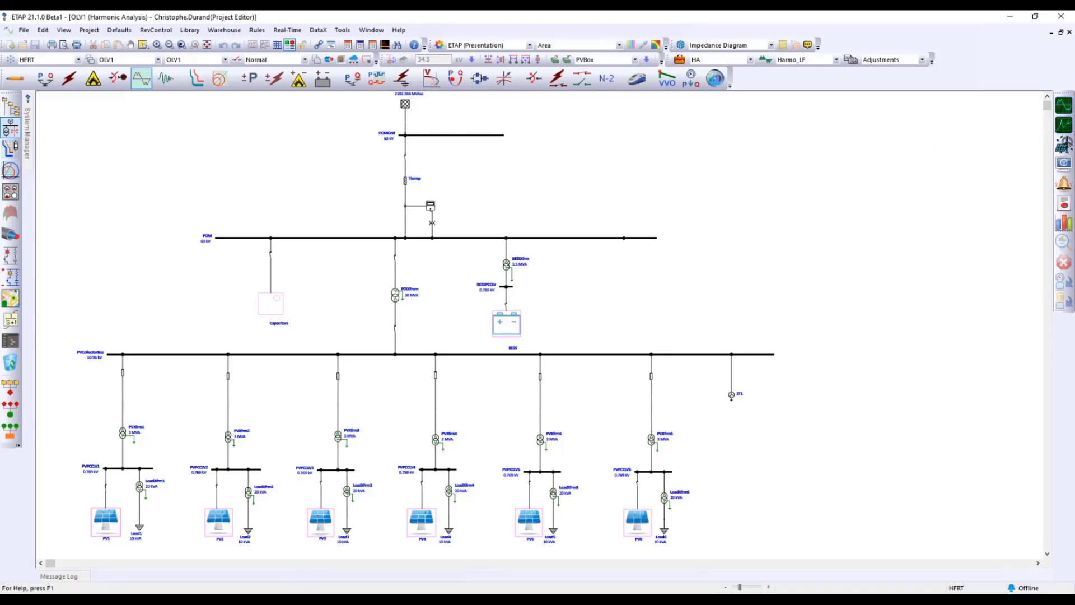
key("alt+Tab")
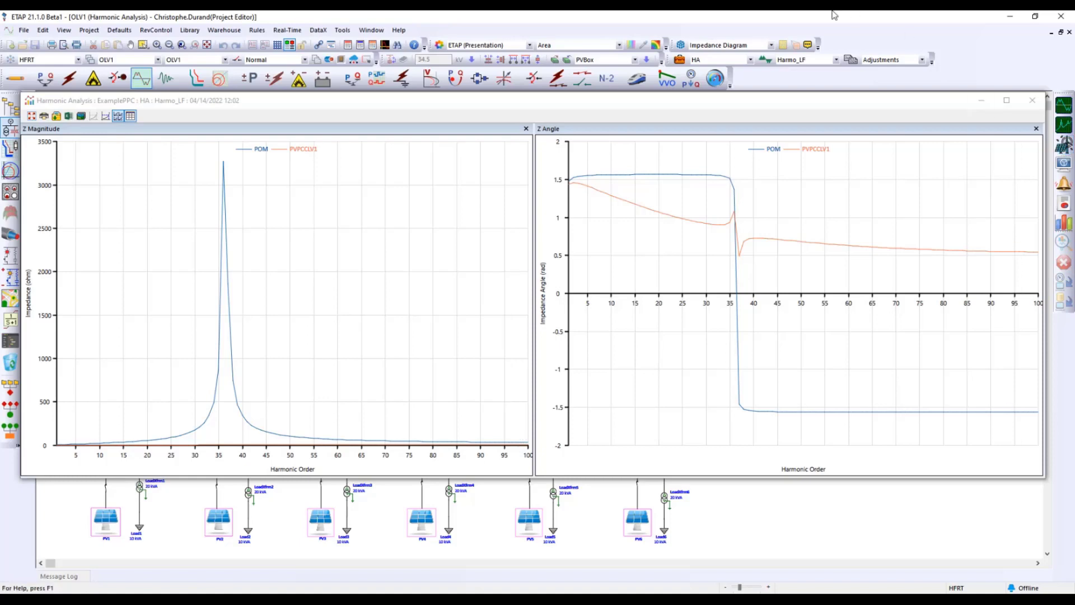
Step: Review the grid impedance loci sampling settings in the HA harmonic study case's grid code options and close it without changes
left_click(679, 59)
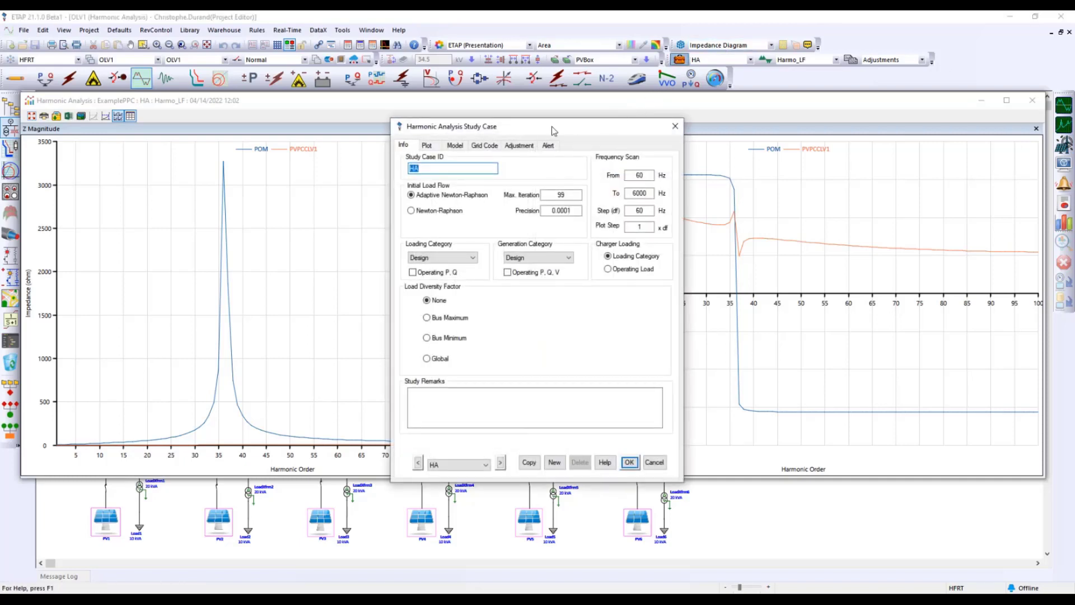
left_click(485, 146)
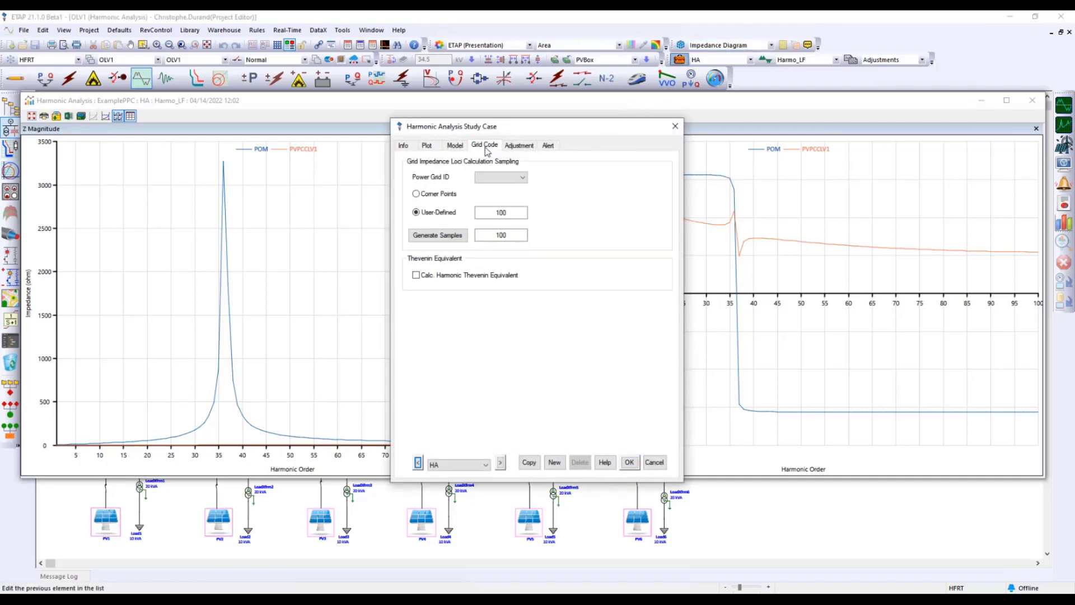
double_click(502, 212)
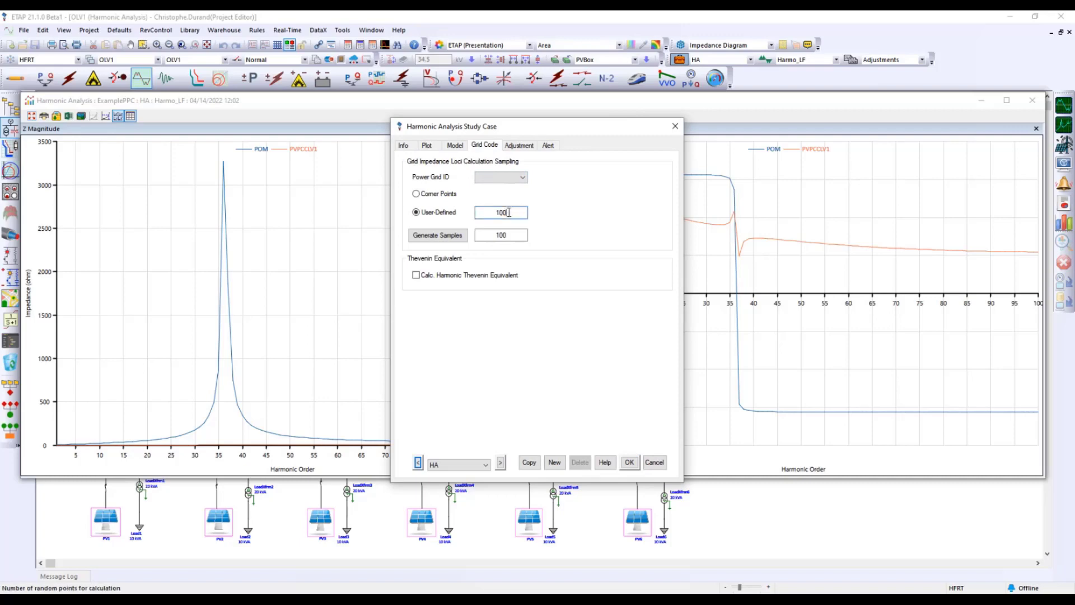
double_click(492, 234)
left_click(655, 463)
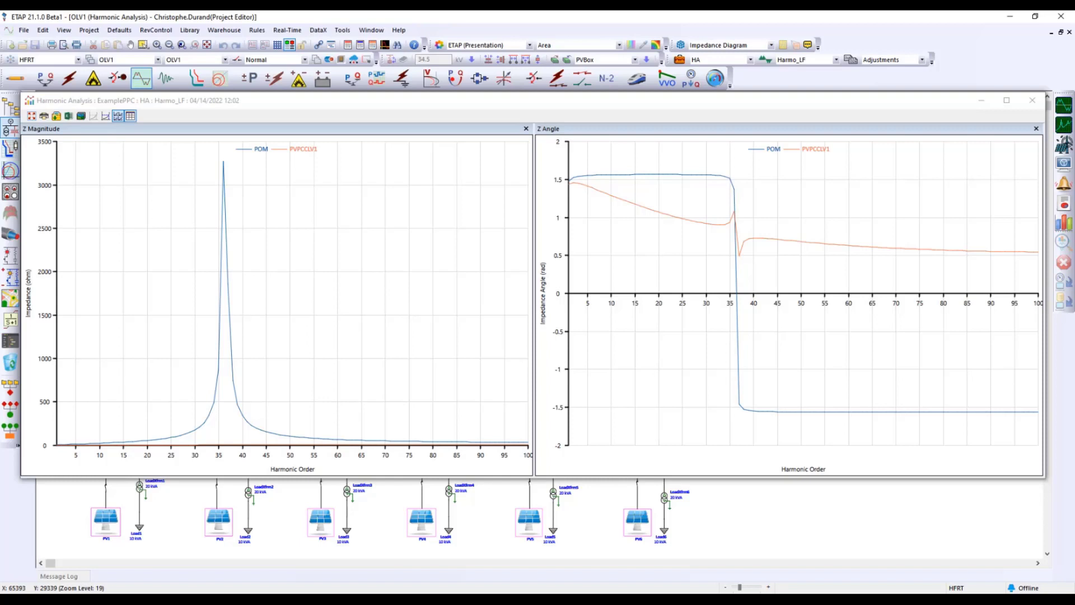
Step: Switch to the Network feeder.xlsx workbook in Excel and examine the harmonic order 3 R and X corner points on the System Impedance Loci sheet
key("alt+Tab")
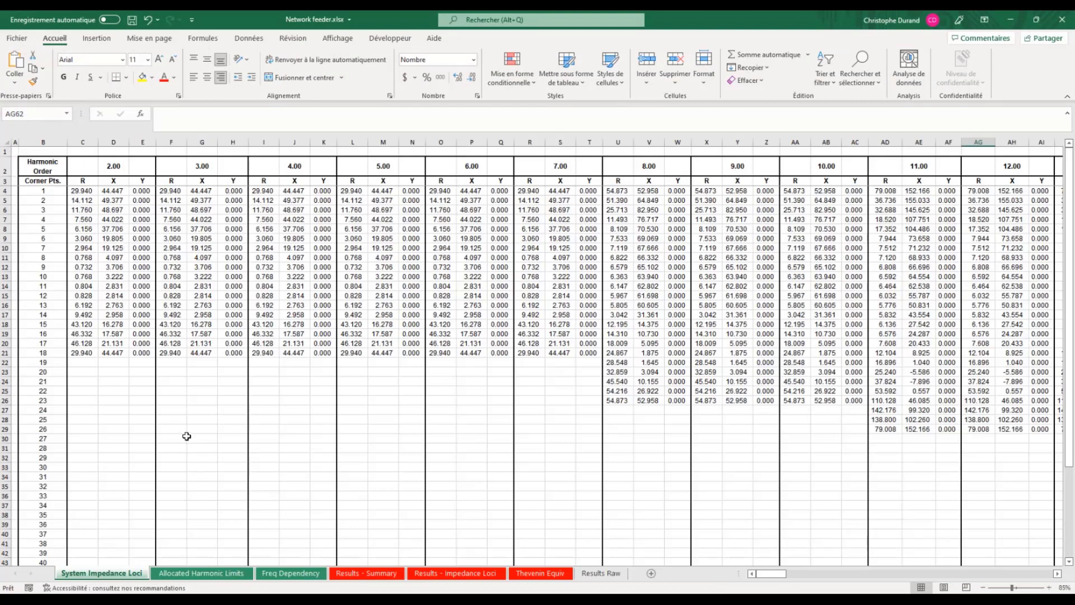
left_click(82, 575)
left_click_drag(83, 143, 232, 140)
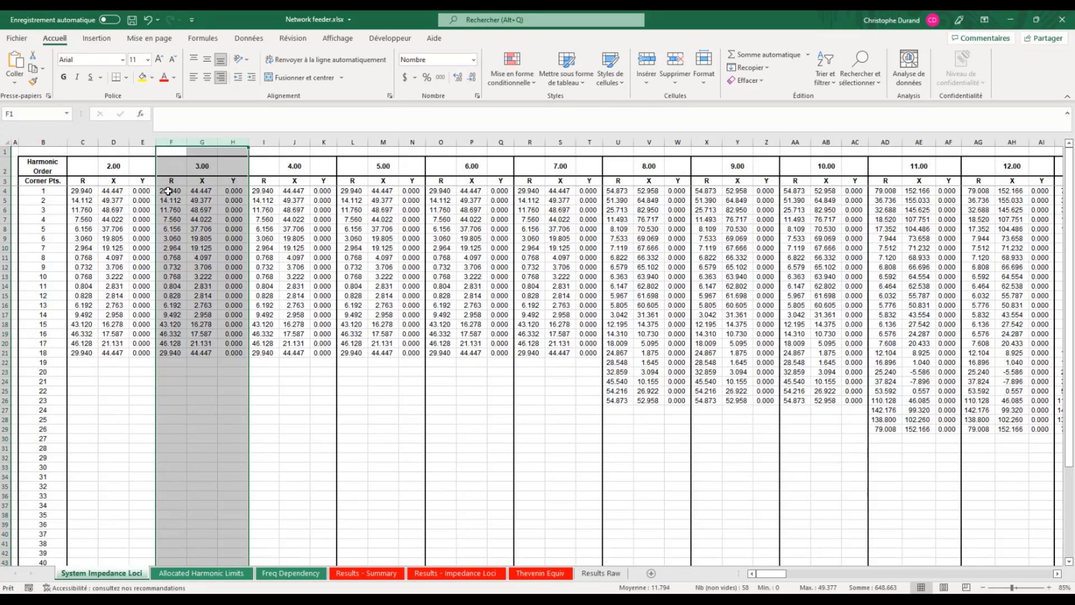
left_click_drag(167, 192, 214, 353)
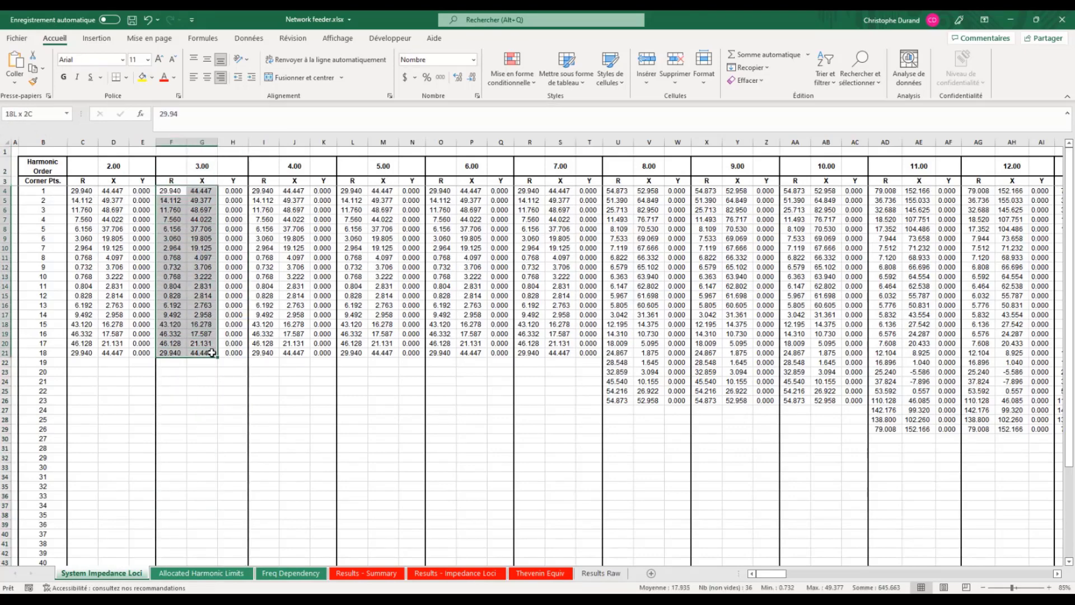
Step: Examine the Allocated Harmonic Limits sheet and the maximum harmonic voltage compliance on the Results - Summary sheet
left_click(209, 574)
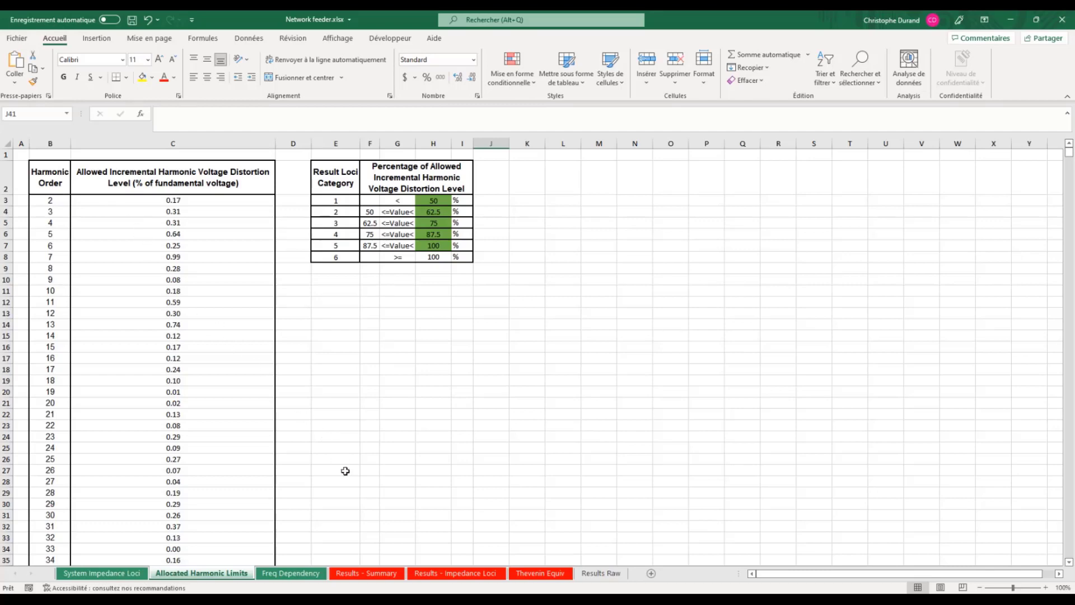
left_click(379, 572)
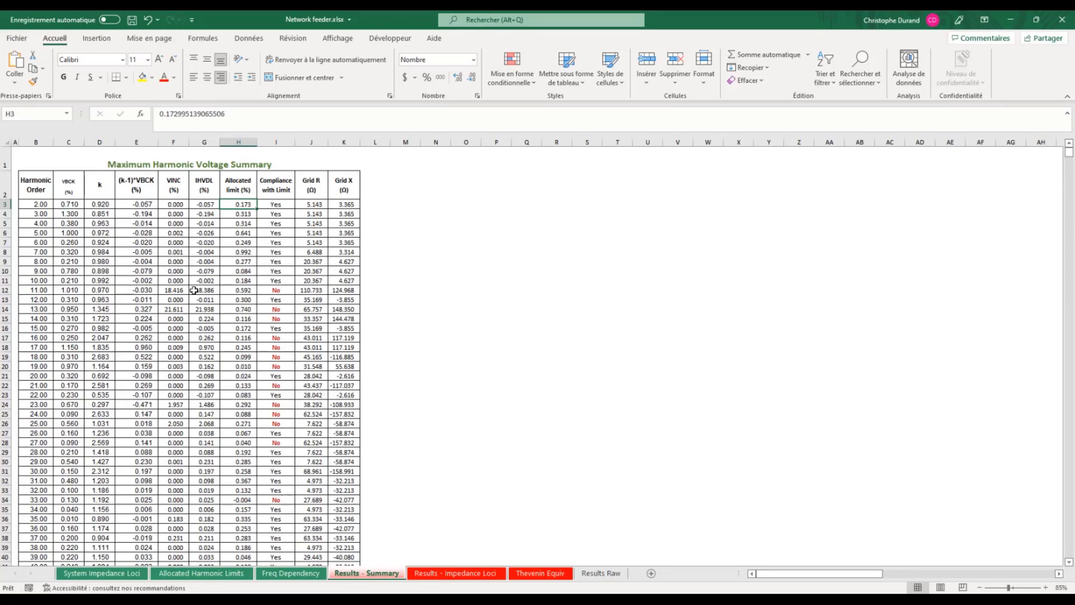
Step: Examine the boundary series and individual impedance points of the 2nd Harmonic IHVDL Loci chart on the Results - Impedance Loci sheet
left_click(448, 574)
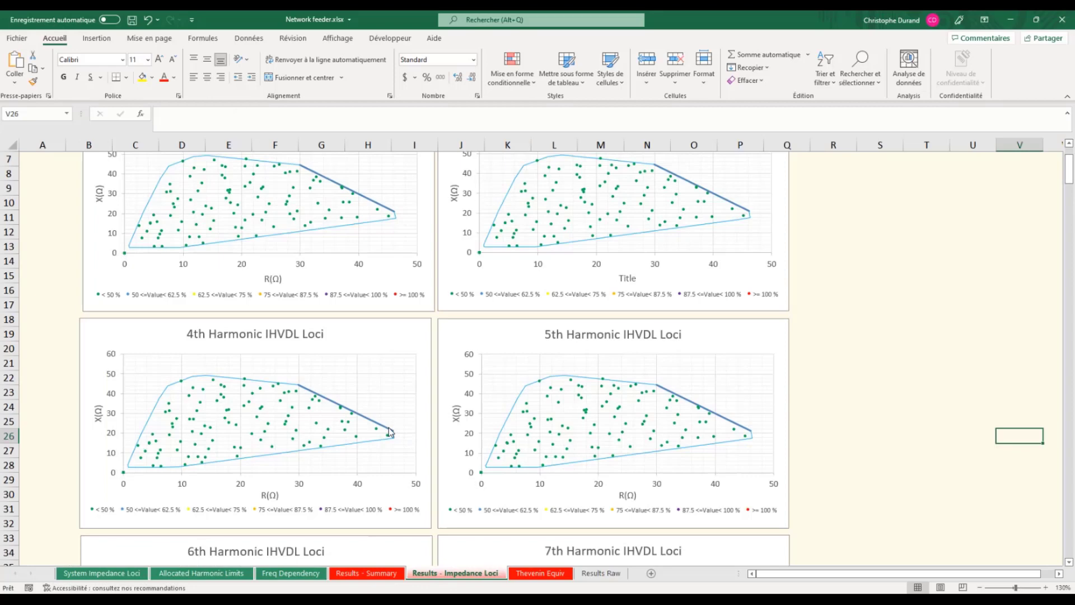
scroll(392, 370, "up", 2)
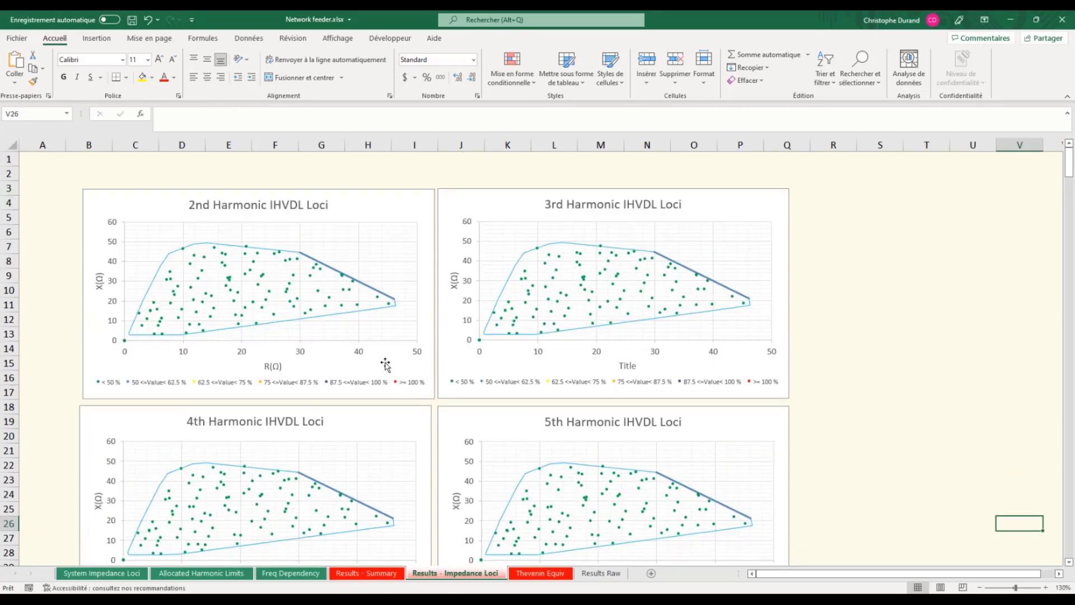
left_click(311, 261)
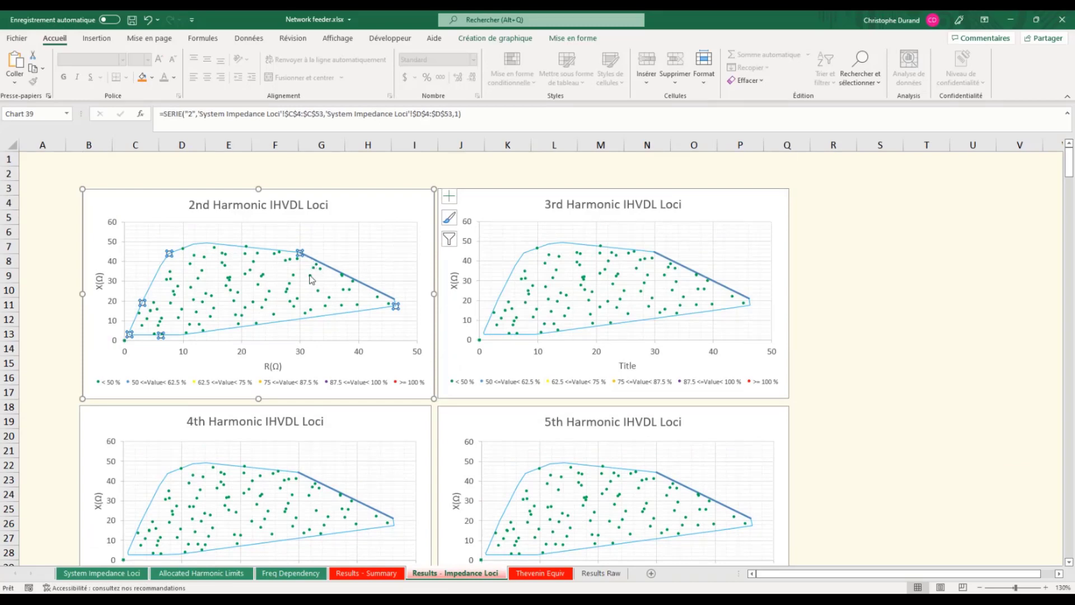
left_click(296, 281)
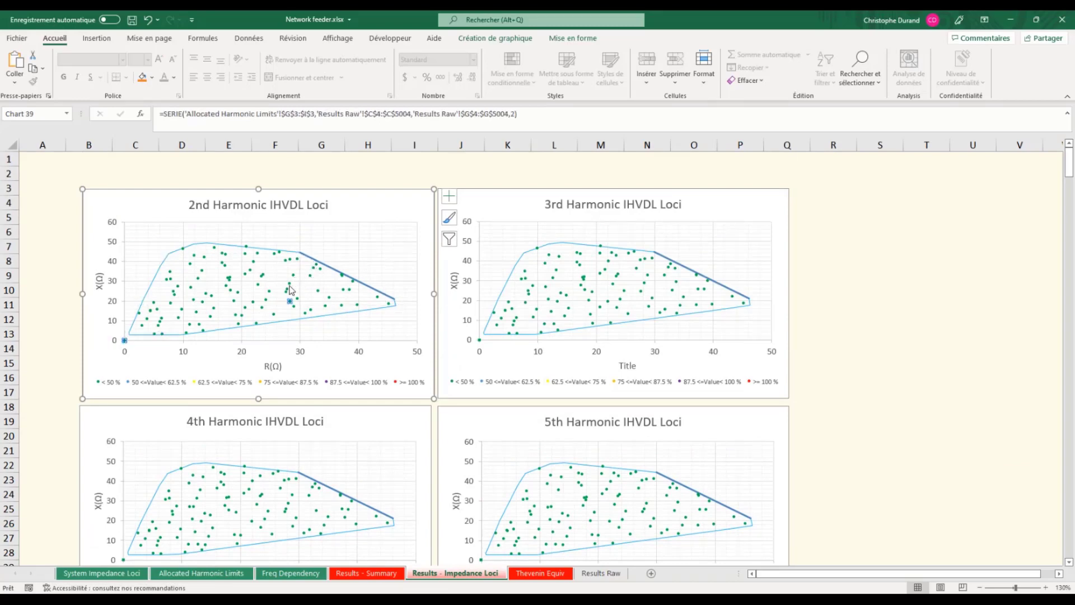
left_click(289, 282)
mouse_move(287, 297)
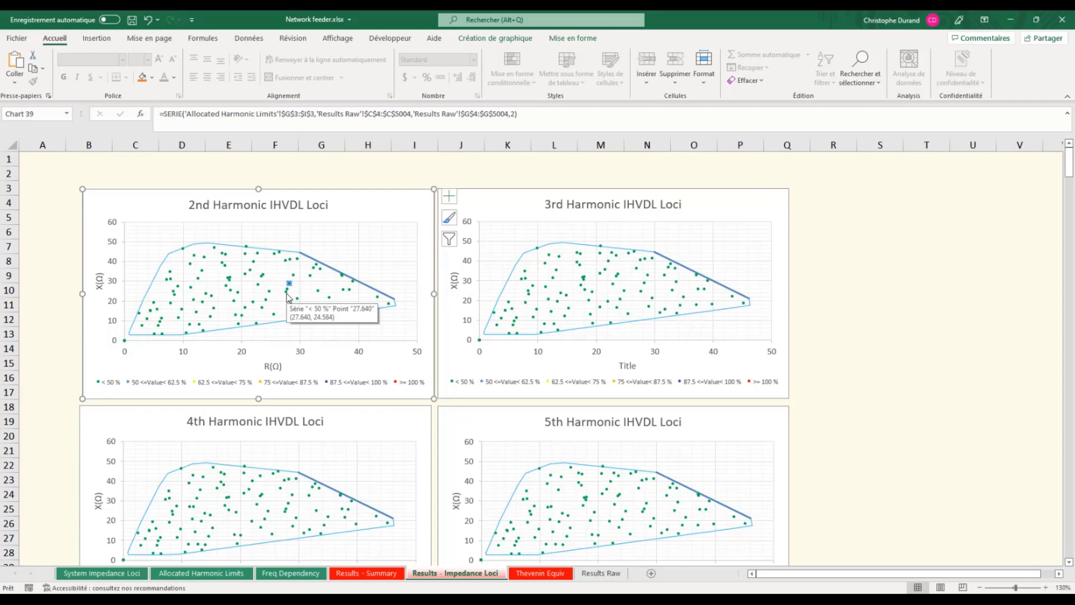
Step: Review the IHVDL loci charts for the higher harmonics, up to the 13th, comparing their point colours against the limit legend
scroll(530, 402, "down", 7)
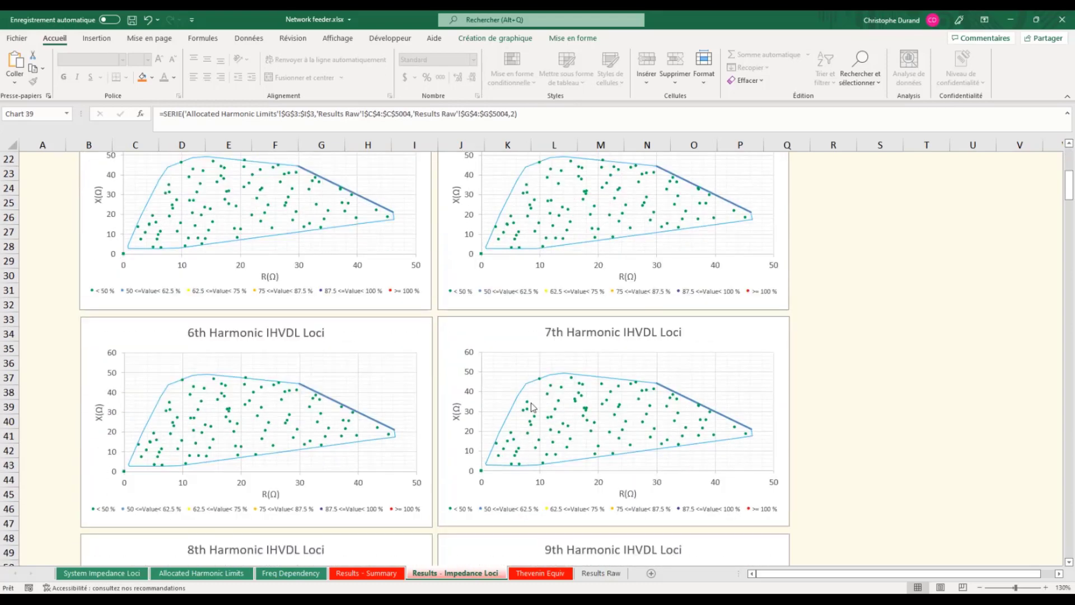
scroll(532, 398, "down", 7)
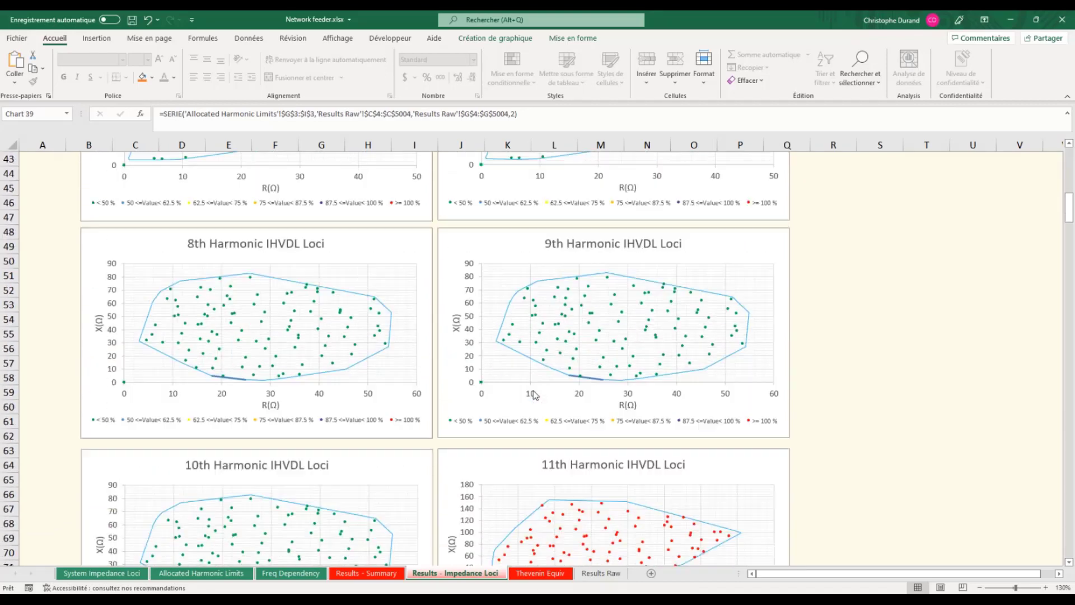
scroll(533, 395, "down", 6)
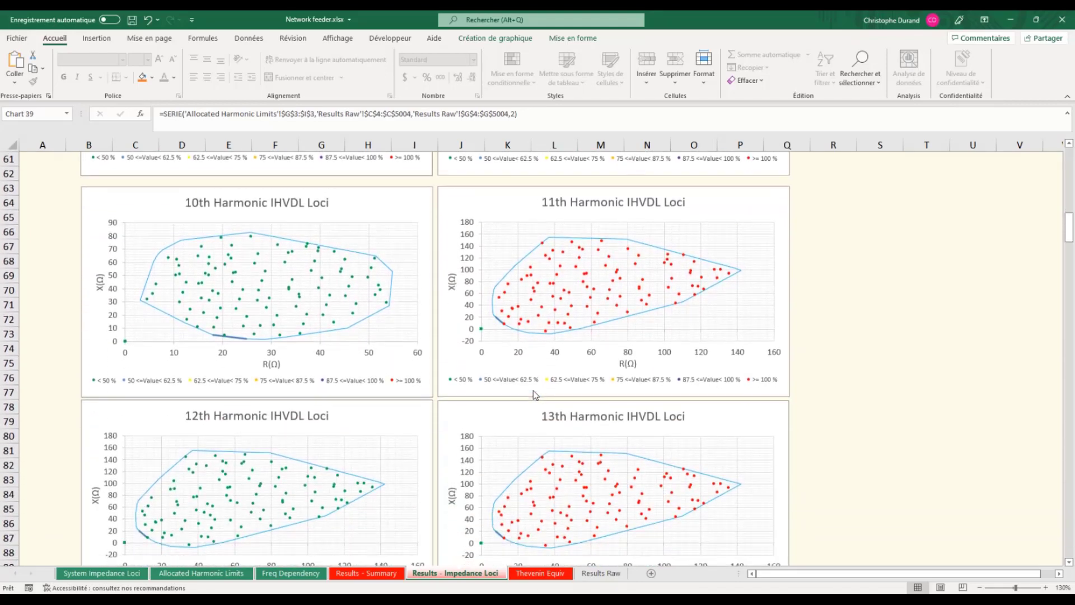